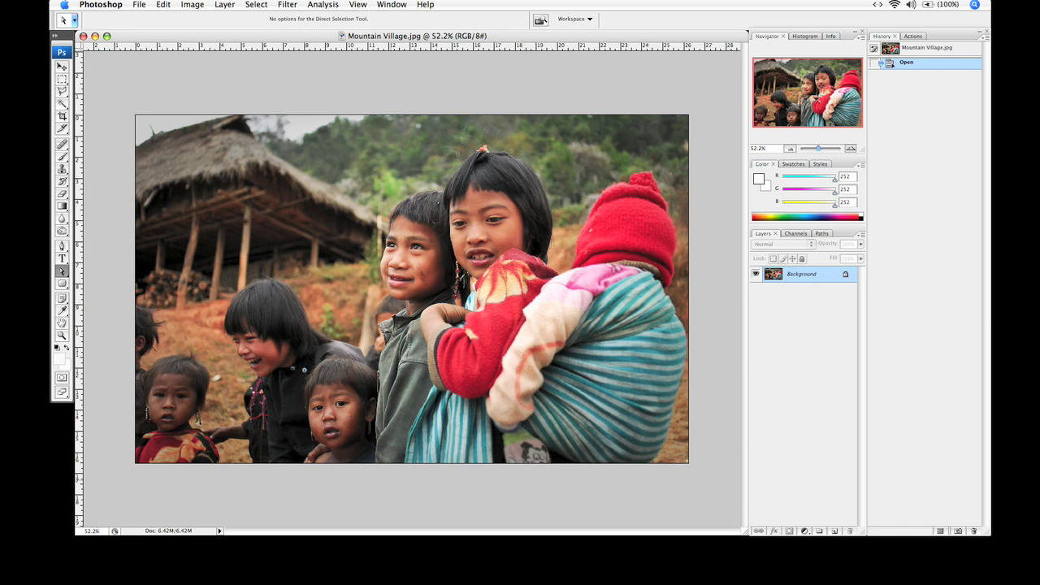
# Start a Pen tool path just below the photo's lower border and trace it up the outer edge of the boy's green jacket
pyautogui.click(62, 245)
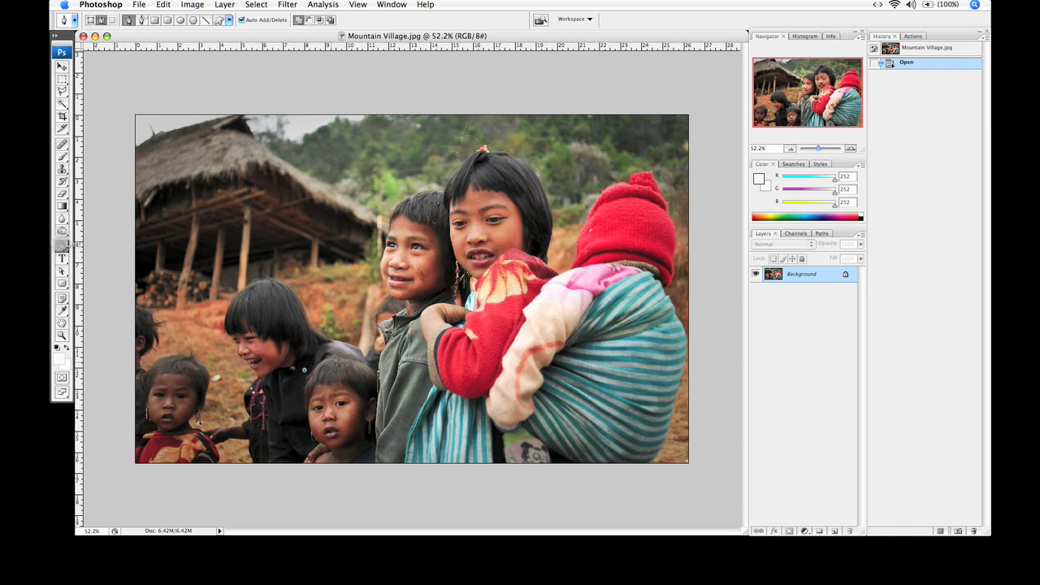
pyautogui.click(375, 461)
pyautogui.click(390, 486)
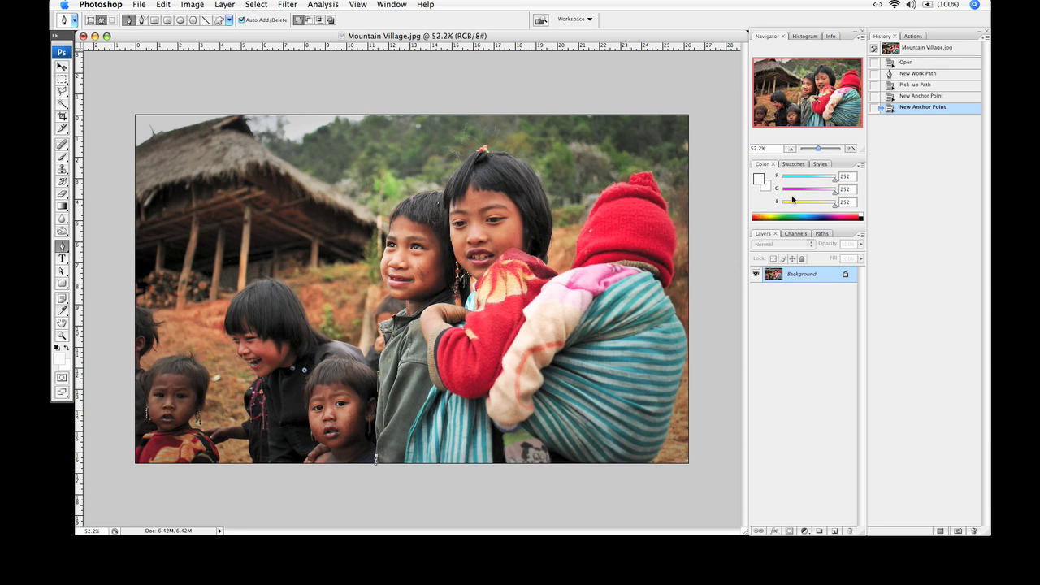
pyautogui.moveTo(818, 148); pyautogui.dragTo(819, 149)
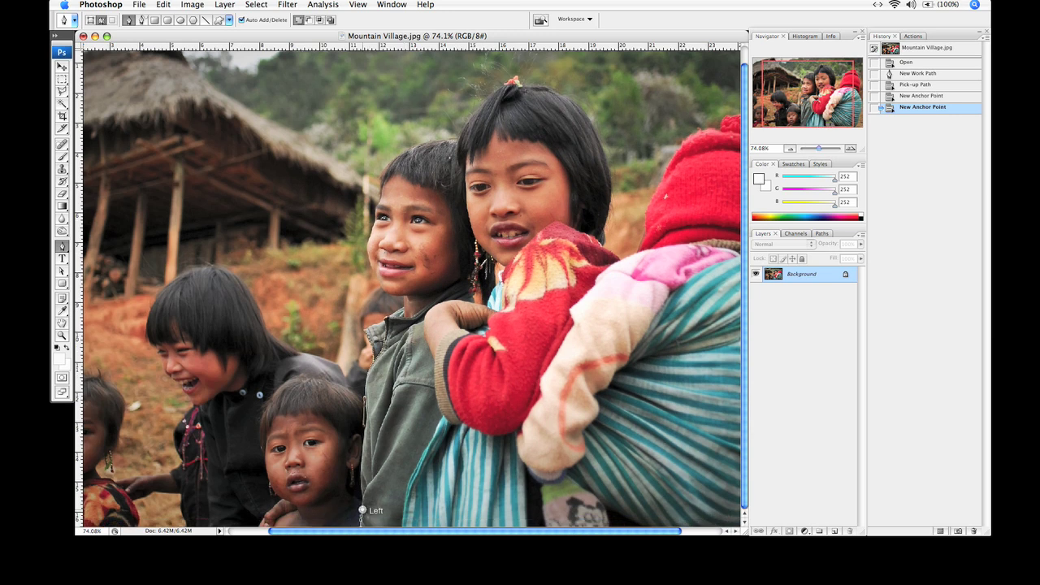
pyautogui.click(364, 508)
pyautogui.click(362, 504)
pyautogui.click(361, 501)
pyautogui.click(361, 498)
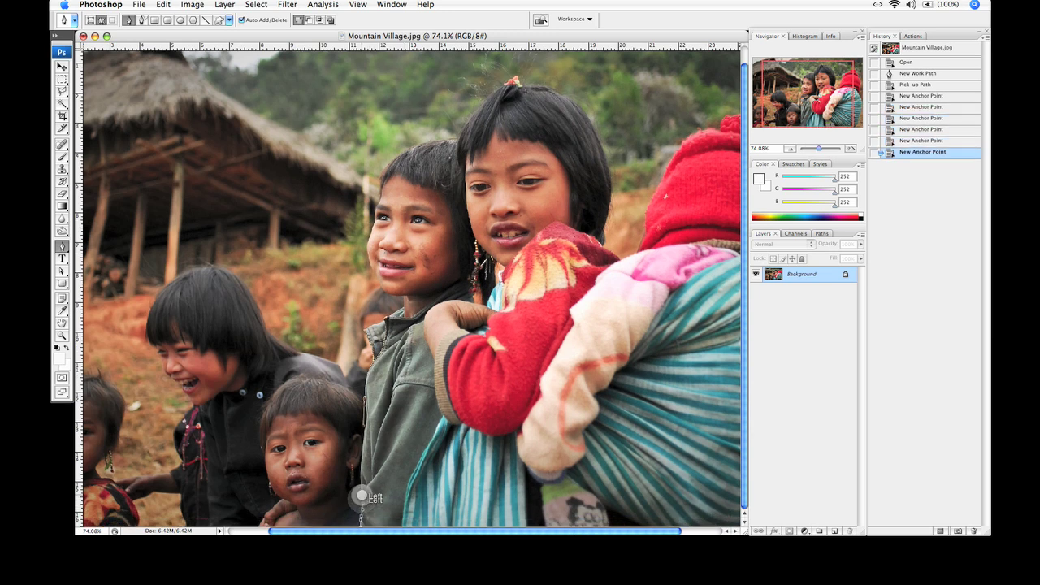
pyautogui.click(362, 495)
pyautogui.click(360, 491)
pyautogui.click(361, 482)
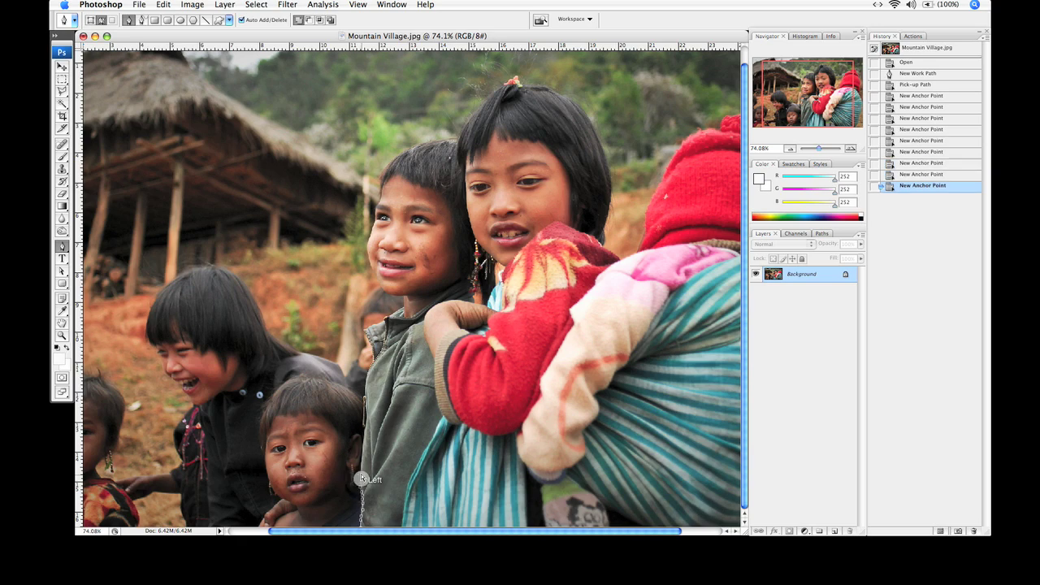
pyautogui.click(360, 474)
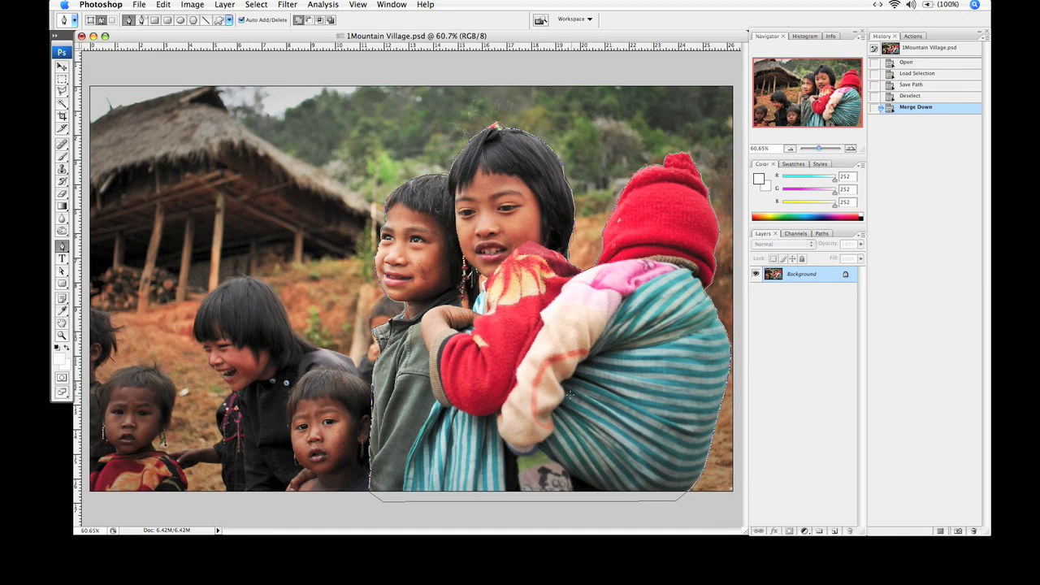
# Convert the path around the large foreground children into a new anti-aliased selection with a feather radius of 0 pixels
pyautogui.rightClick(530, 323)
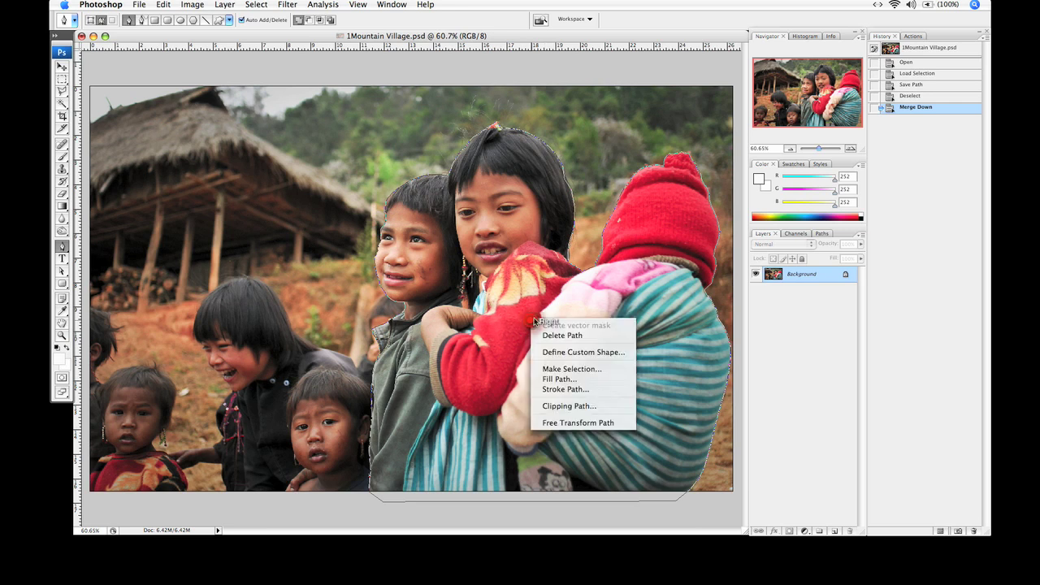
pyautogui.click(556, 369)
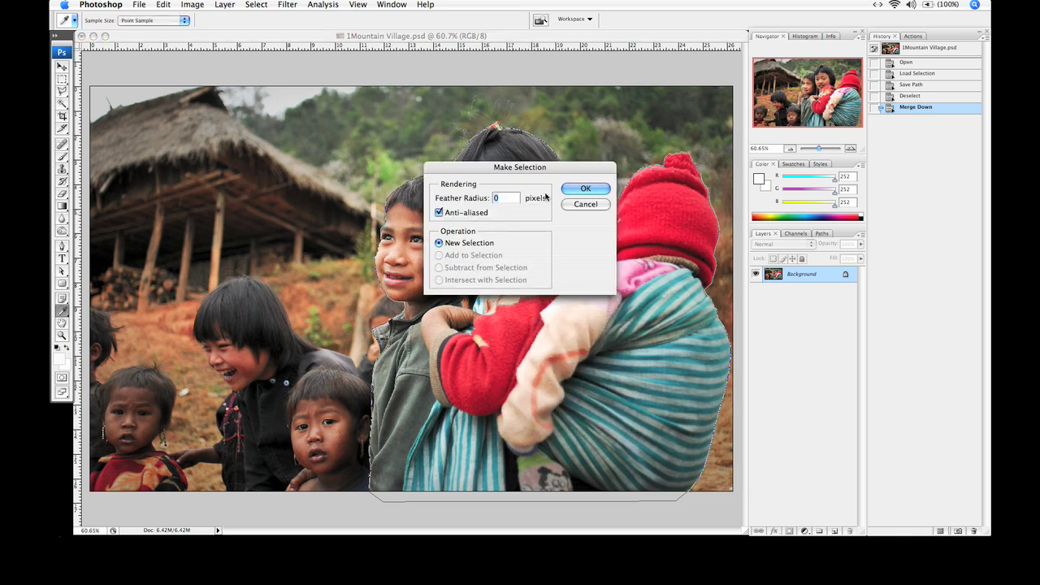
pyautogui.click(579, 188)
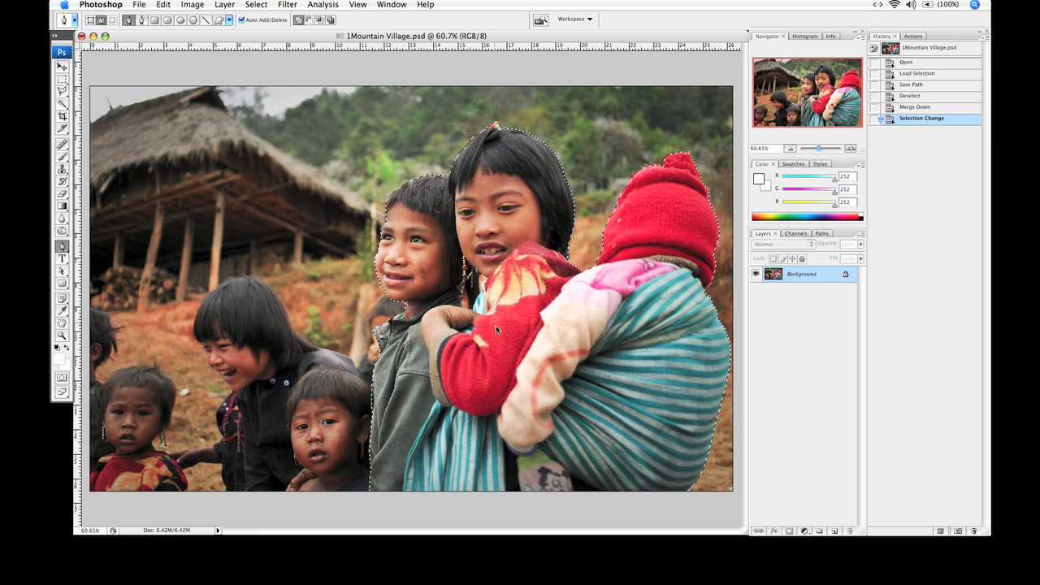
# Cut the selected foreground children onto a new layer and name that layer Foreground
pyautogui.click(225, 4)
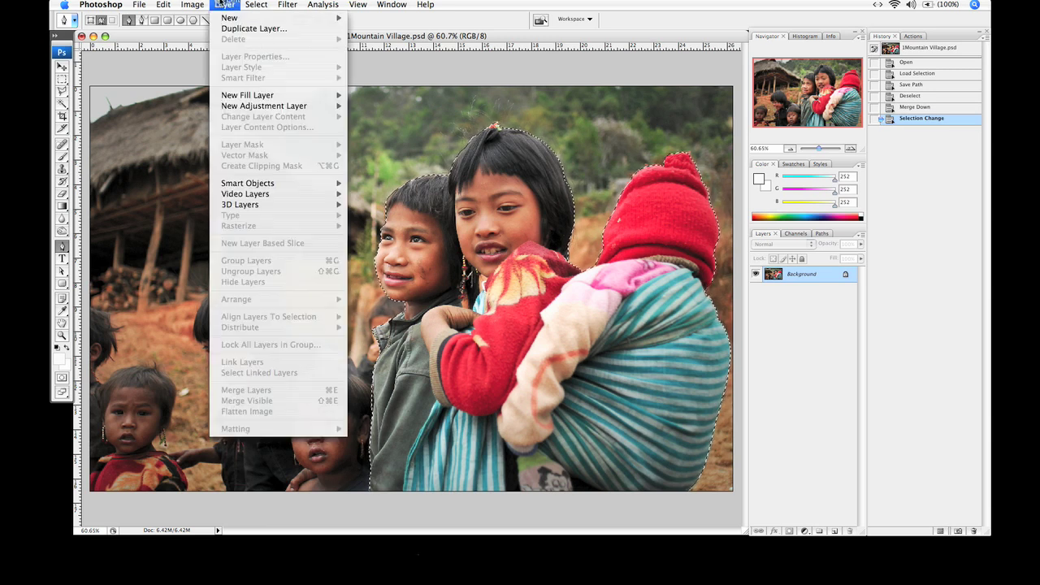
pyautogui.moveTo(295, 19)
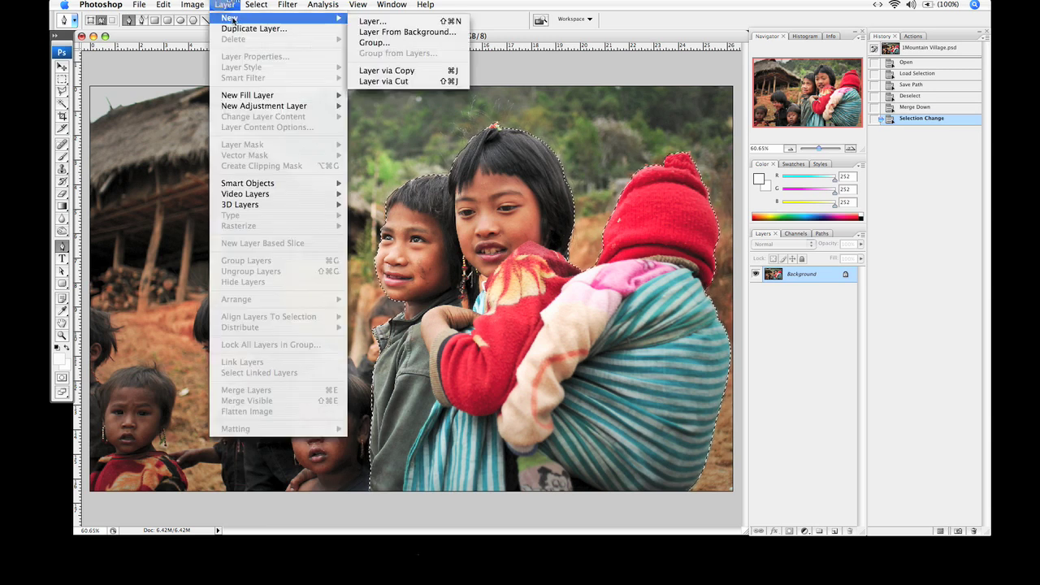
pyautogui.click(398, 82)
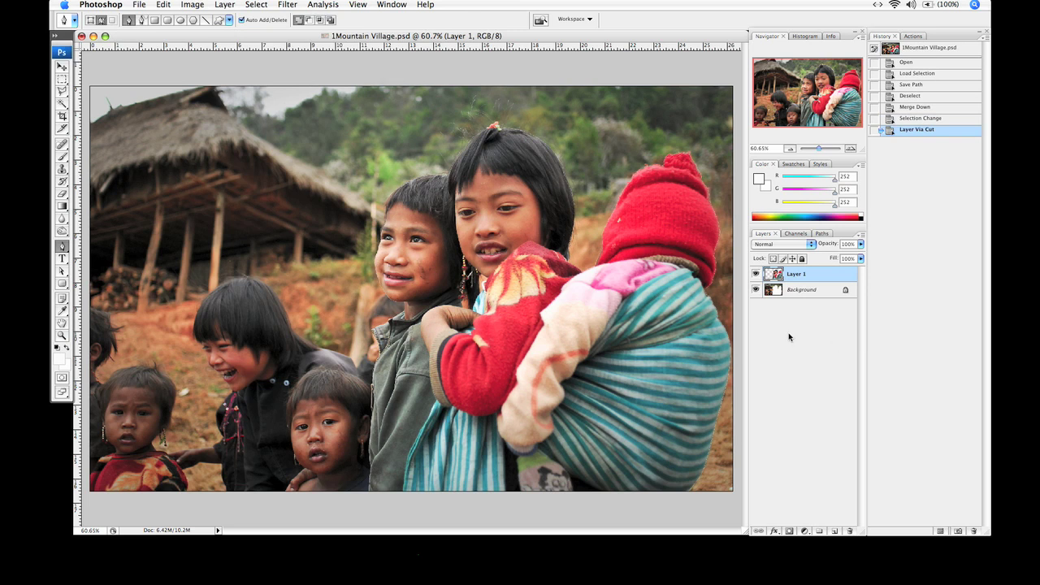
pyautogui.doubleClick(792, 274)
pyautogui.write('Fol')
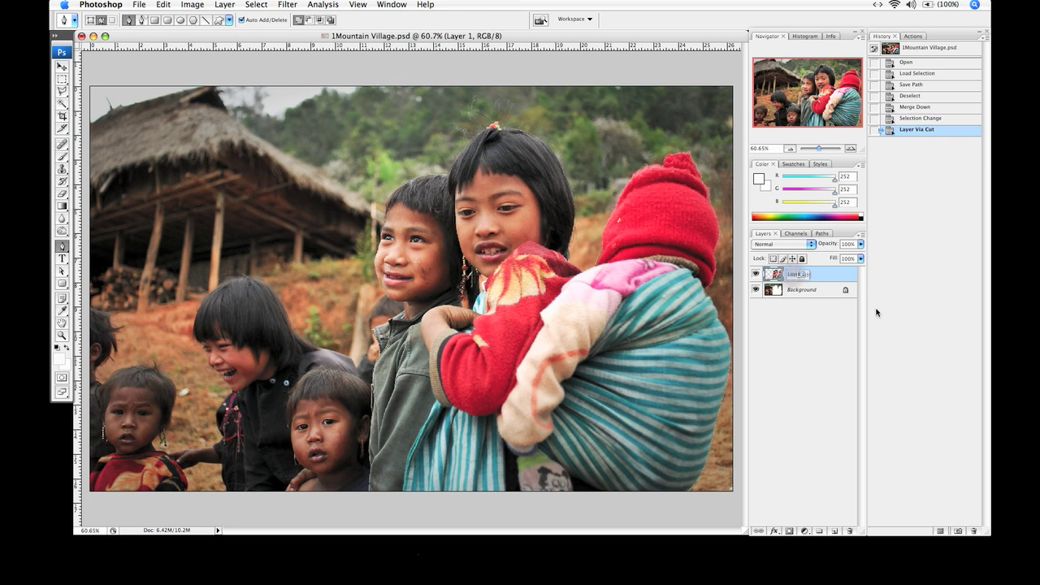
pyautogui.write('eground')
pyautogui.press('Return')
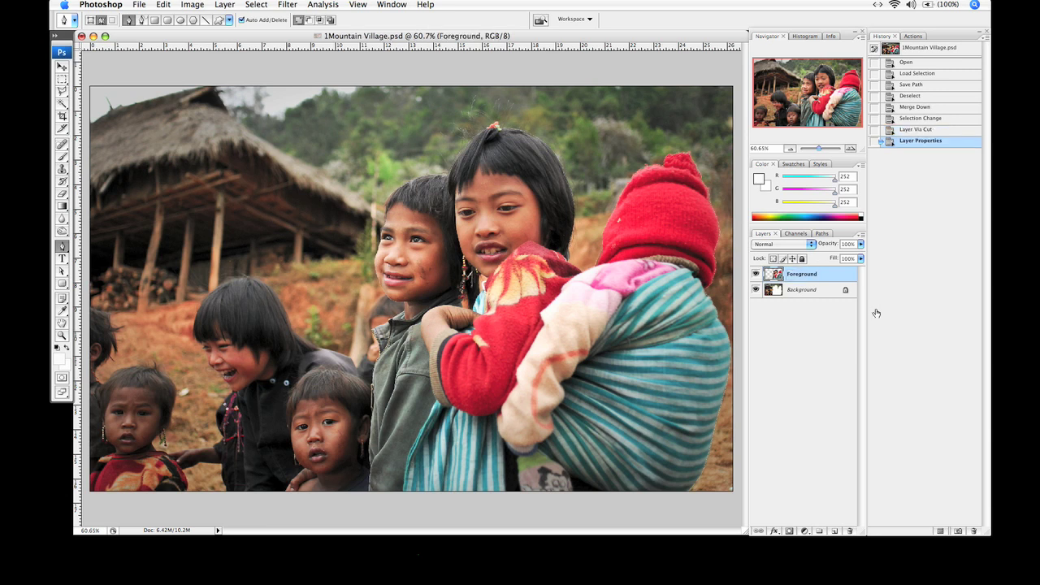
pyautogui.click(809, 377)
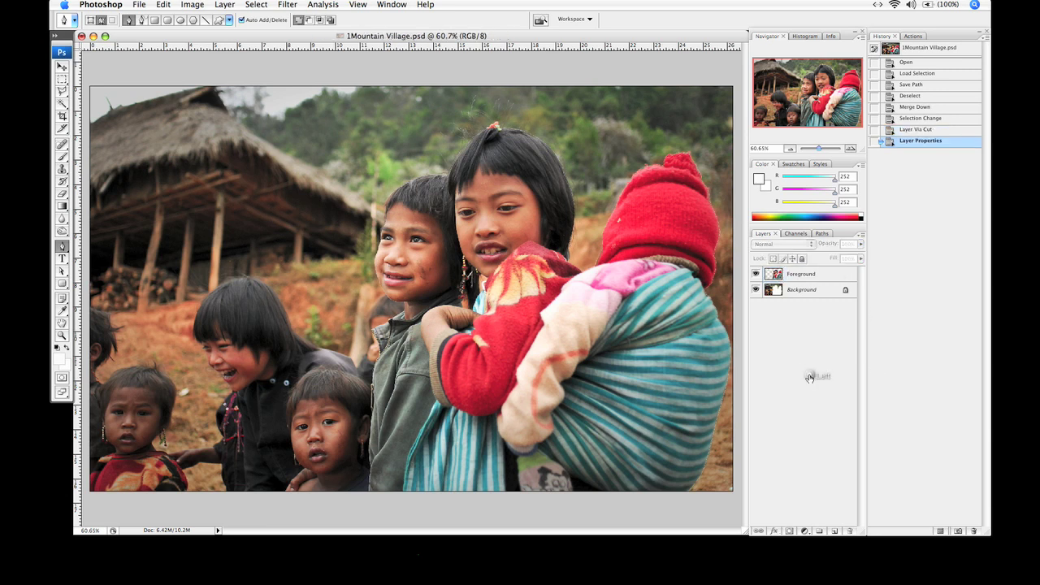
# Toggle the visibility of the Background and Foreground layers to check the cutout, leaving both layers shown
pyautogui.click(756, 290)
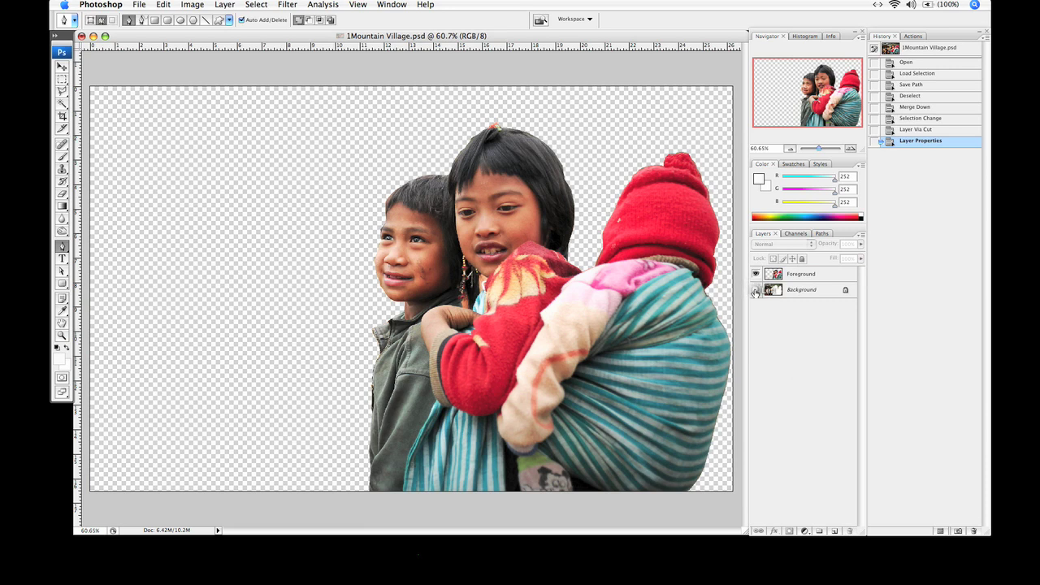
pyautogui.click(756, 290)
pyautogui.click(755, 291)
pyautogui.click(756, 290)
pyautogui.click(755, 275)
pyautogui.click(756, 275)
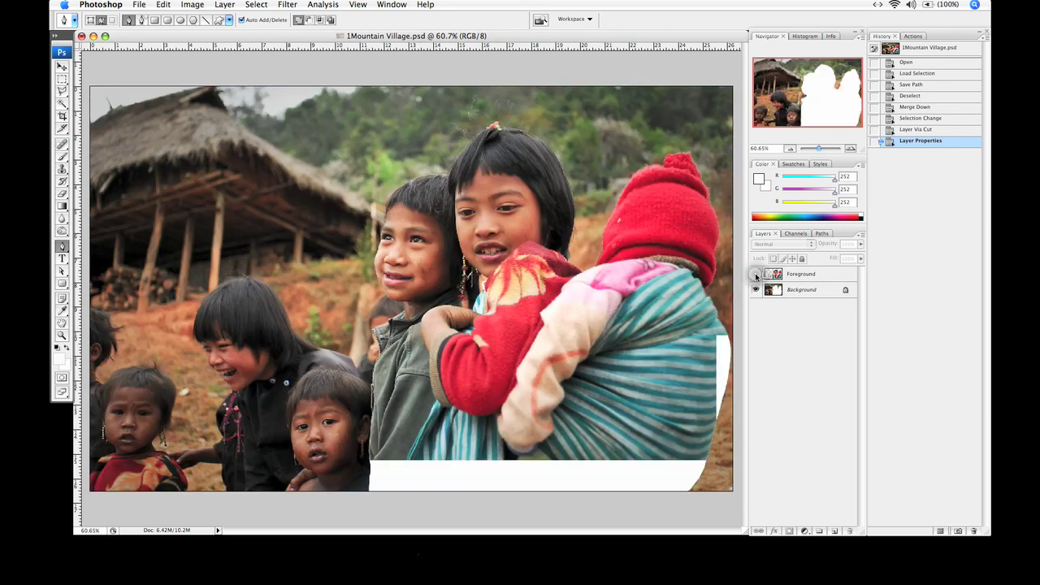
pyautogui.click(778, 333)
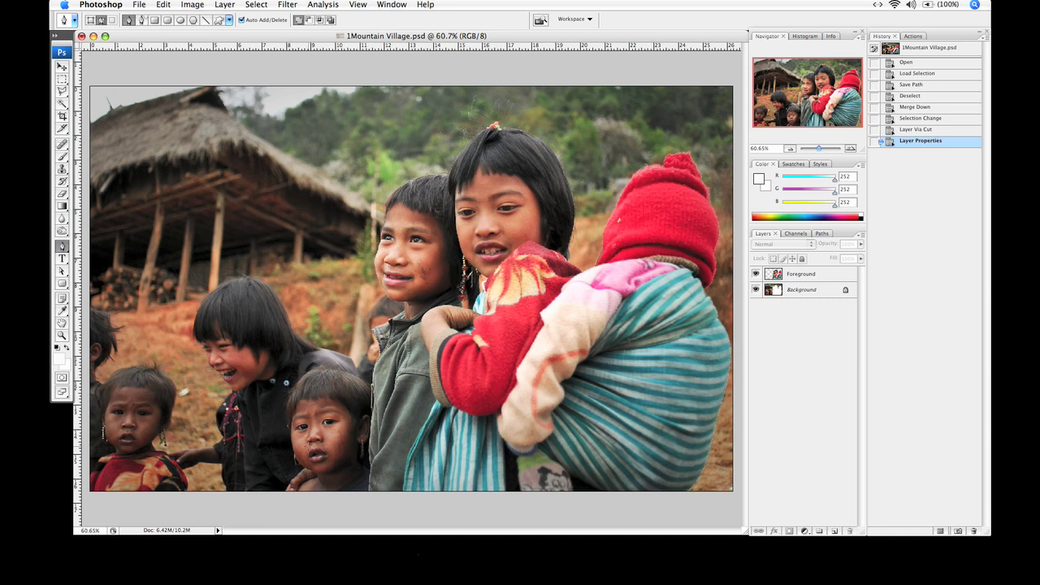
# Start a Pen path below the photo's lower border and trace it upward between the smaller children and the green jacket
pyautogui.click(367, 499)
pyautogui.click(367, 494)
pyautogui.click(367, 487)
pyautogui.click(367, 479)
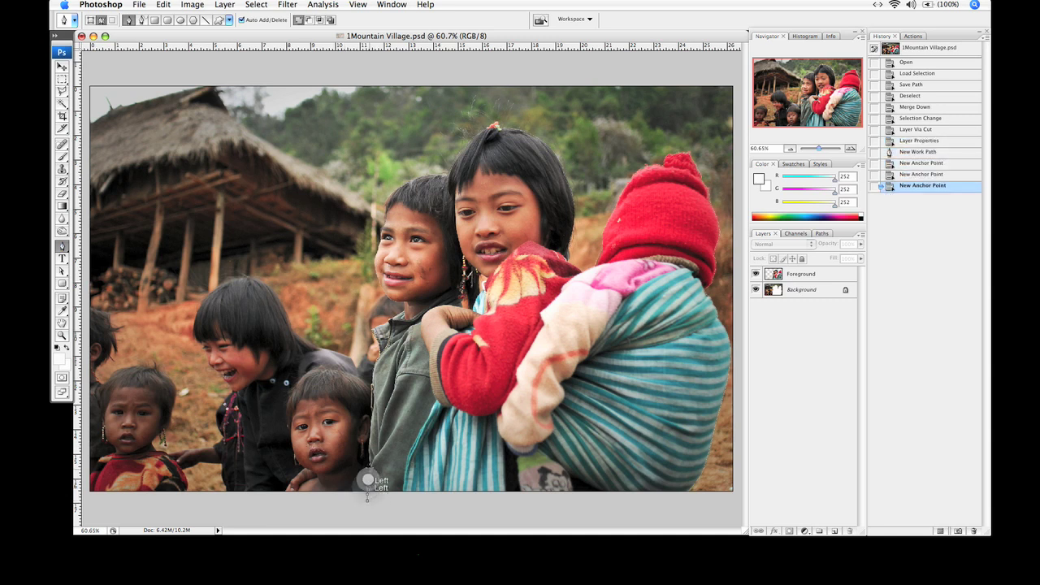
pyautogui.click(367, 469)
pyautogui.click(367, 461)
pyautogui.click(366, 456)
pyautogui.click(366, 448)
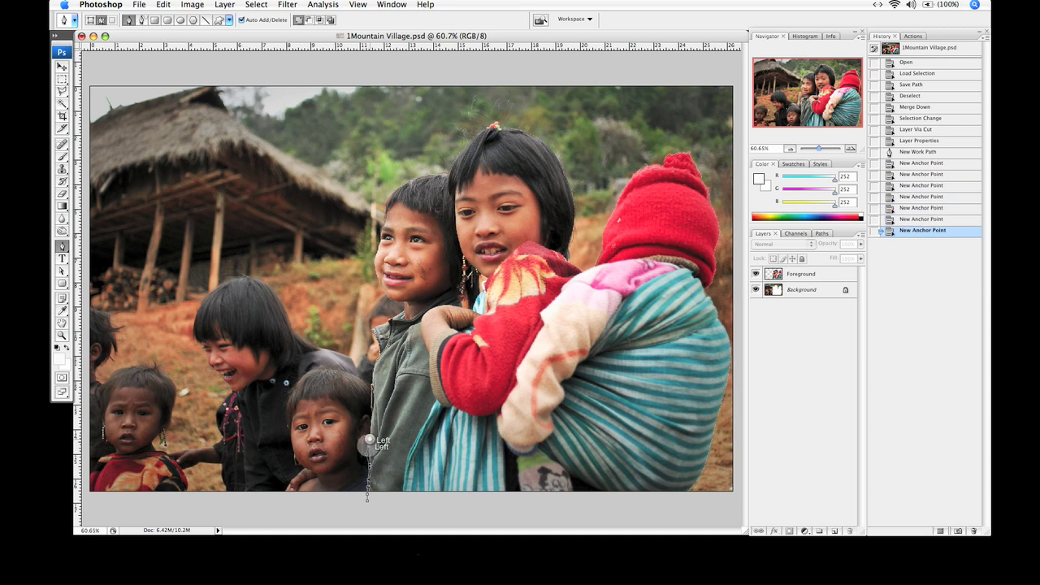
pyautogui.click(366, 440)
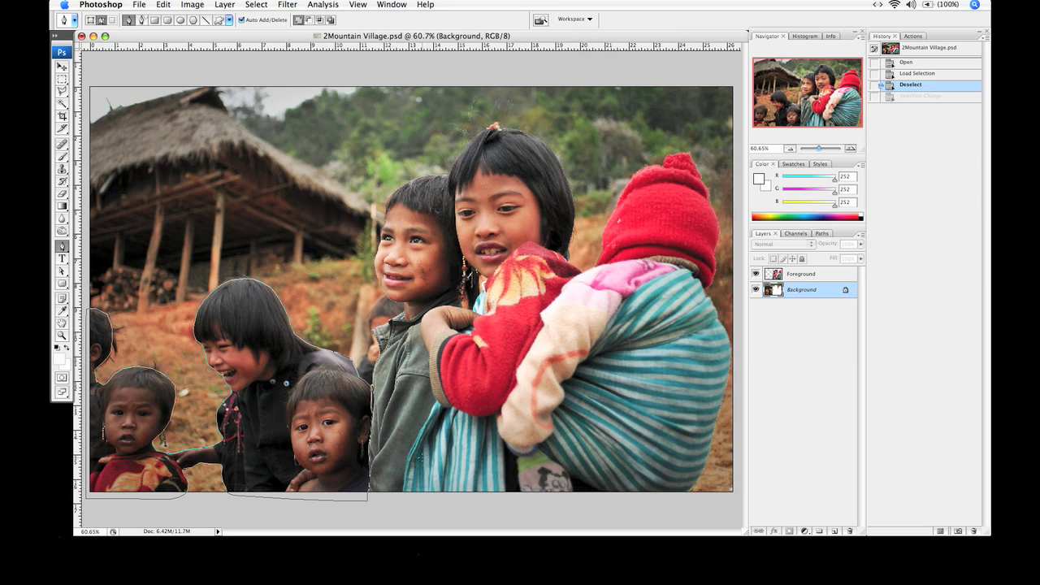
# Convert the path around the smaller children into a new anti-aliased selection with a feather radius of 0 pixels
pyautogui.rightClick(274, 391)
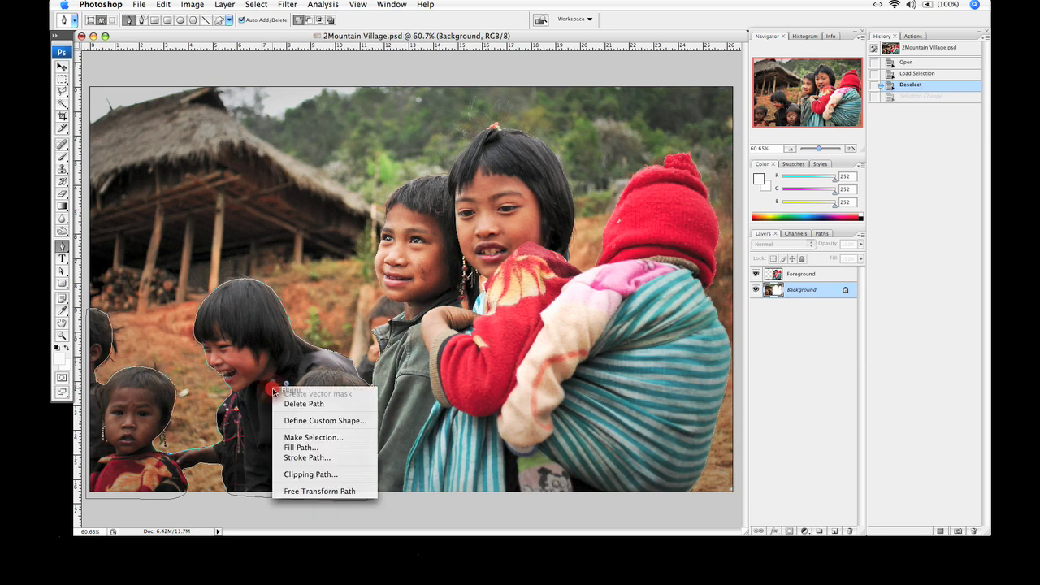
pyautogui.click(298, 438)
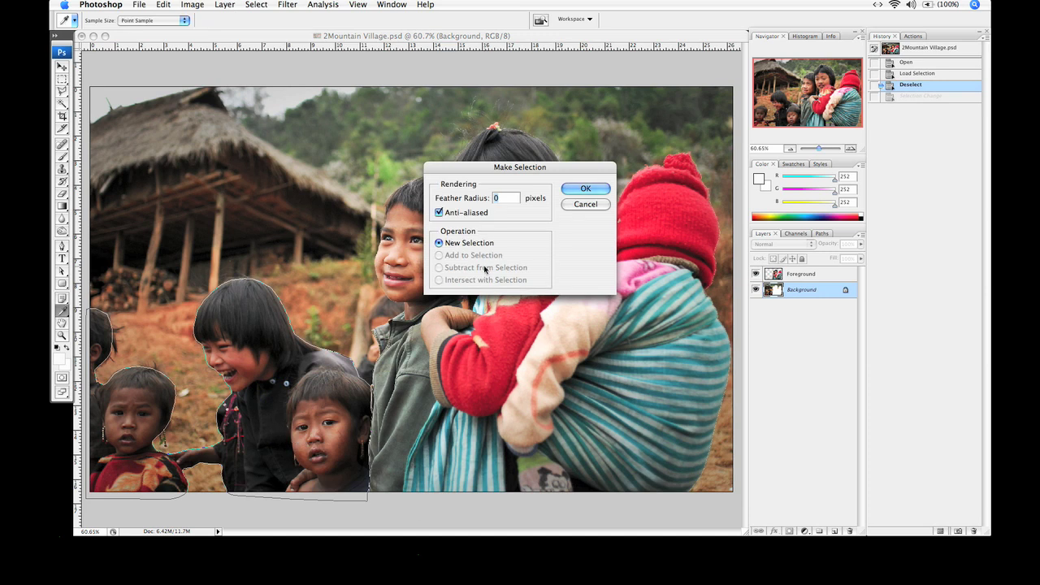
pyautogui.write('0')
pyautogui.click(589, 190)
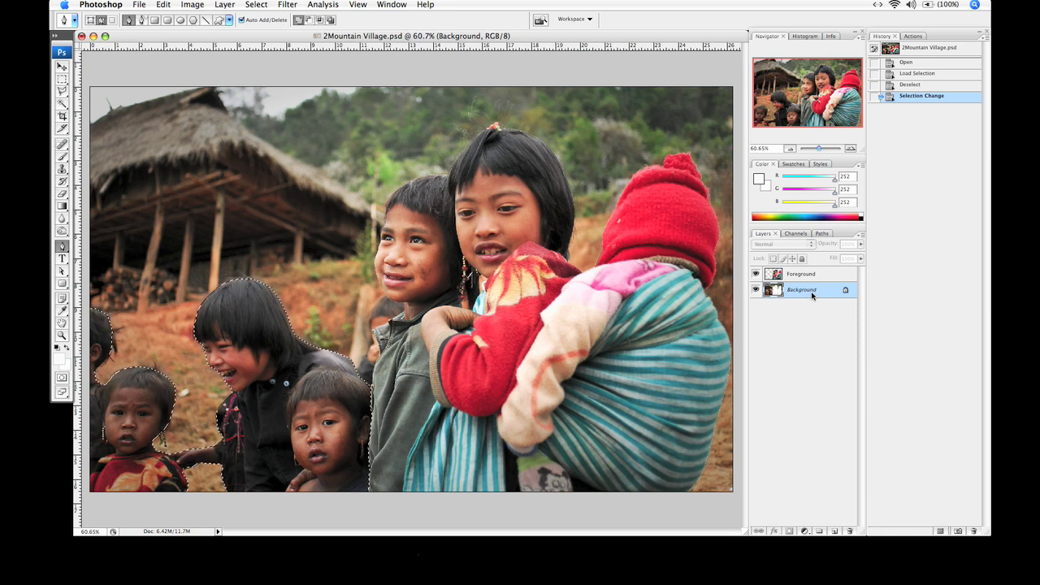
# Cut the selected smaller children from the Background onto a new layer and name that layer Midground
pyautogui.click(225, 4)
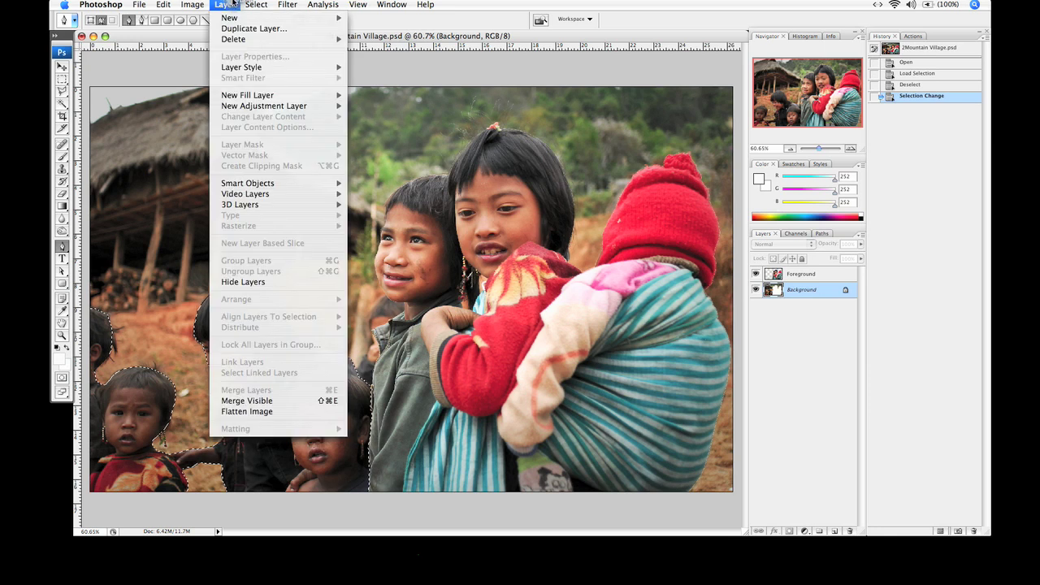
pyautogui.moveTo(235, 18)
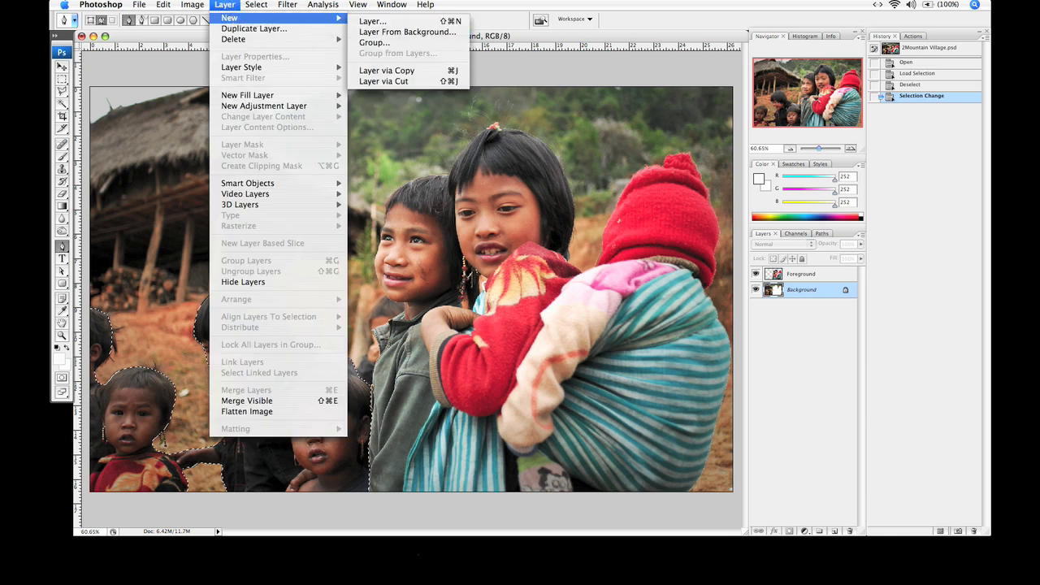
pyautogui.click(397, 81)
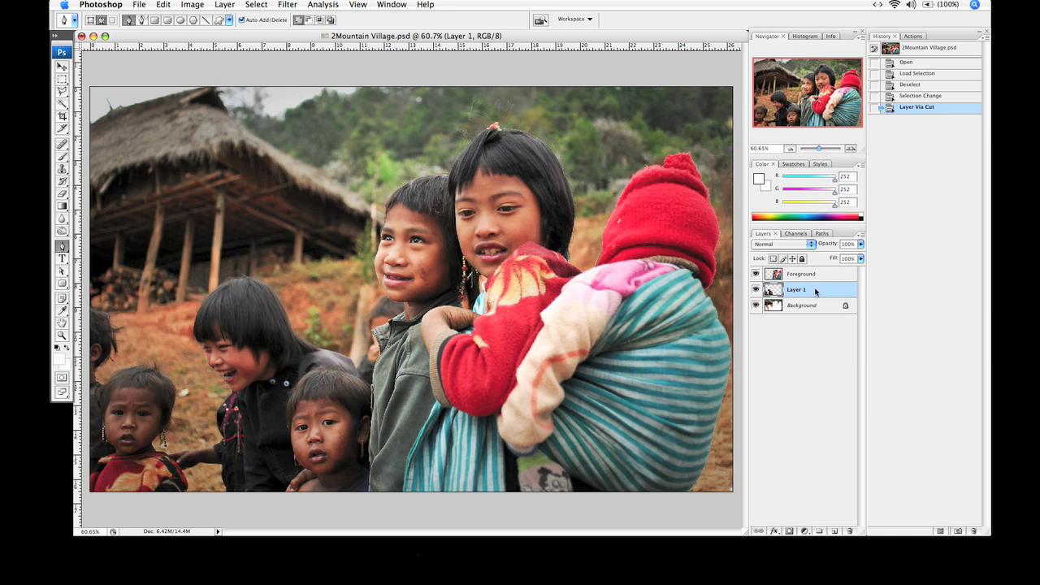
pyautogui.doubleClick(800, 290)
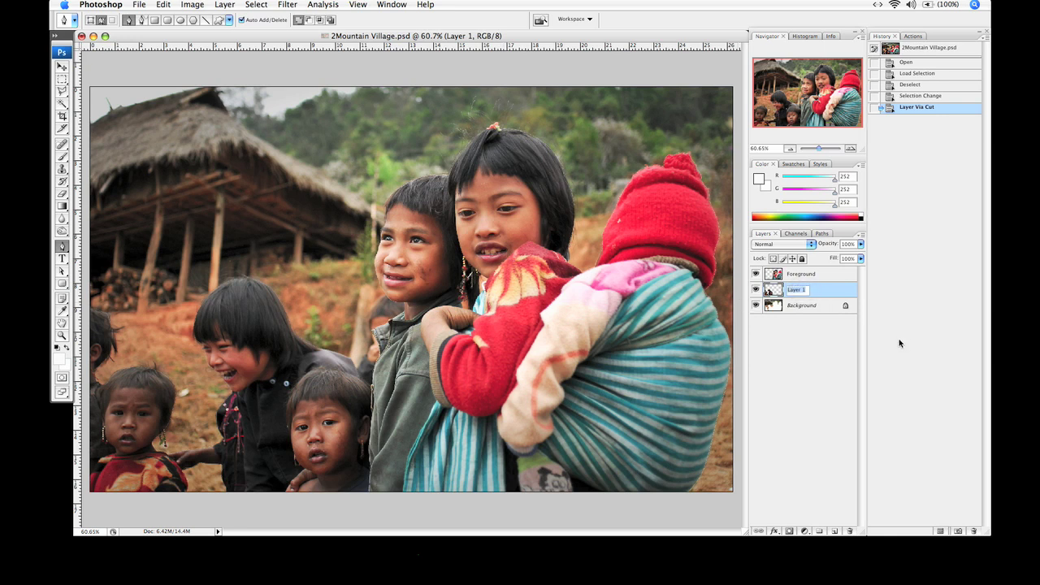
pyautogui.write('Midground')
pyautogui.press('Return')
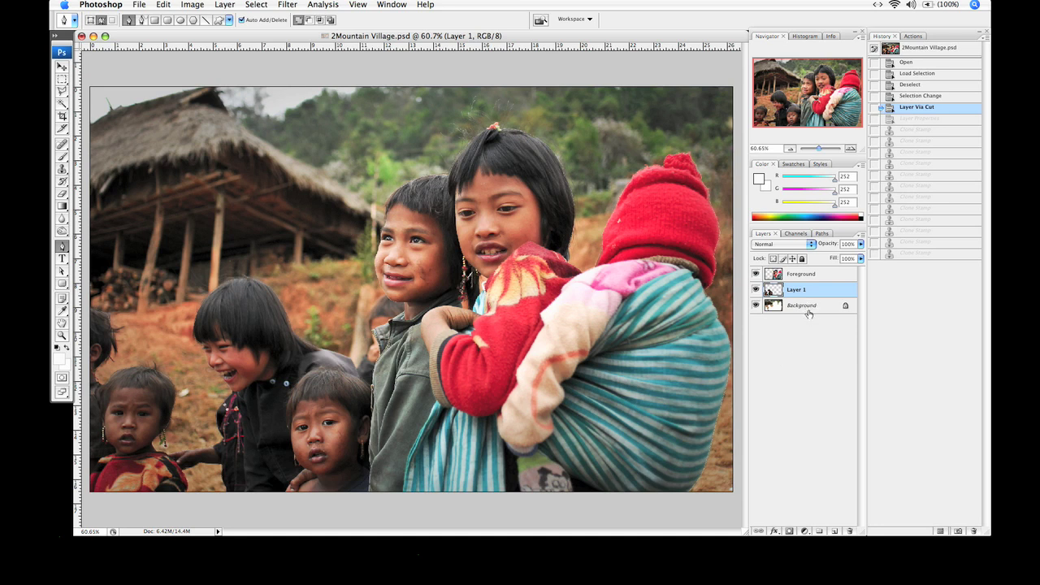
# Make the Background layer active and hide both layers of cut-out children
pyautogui.click(807, 312)
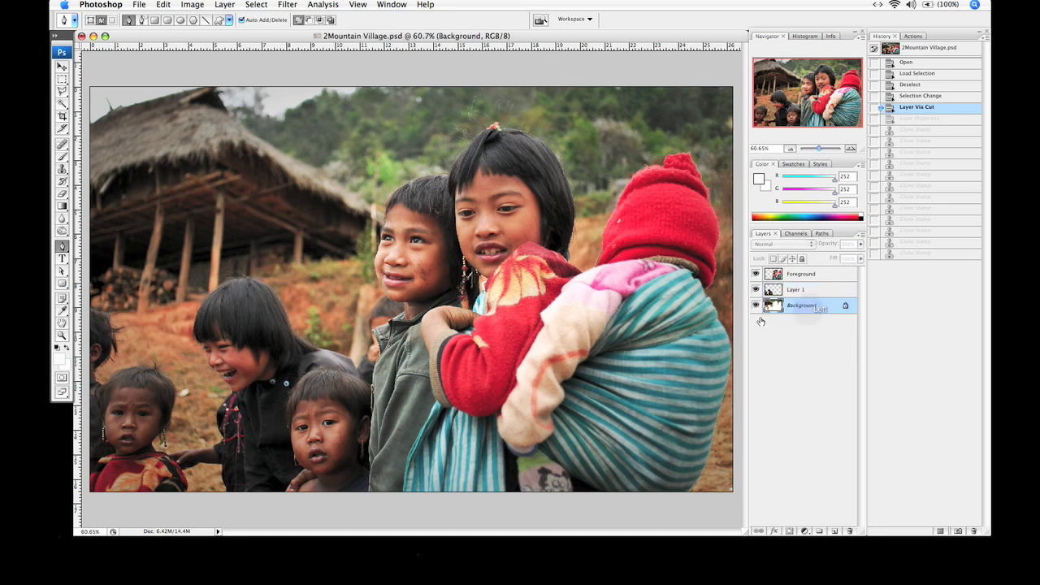
pyautogui.click(755, 290)
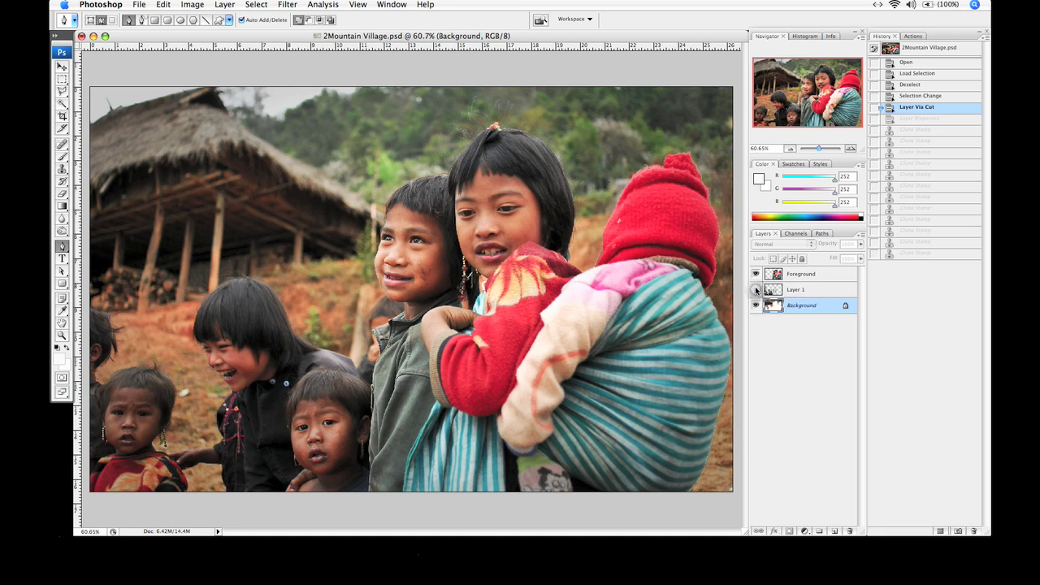
pyautogui.click(756, 276)
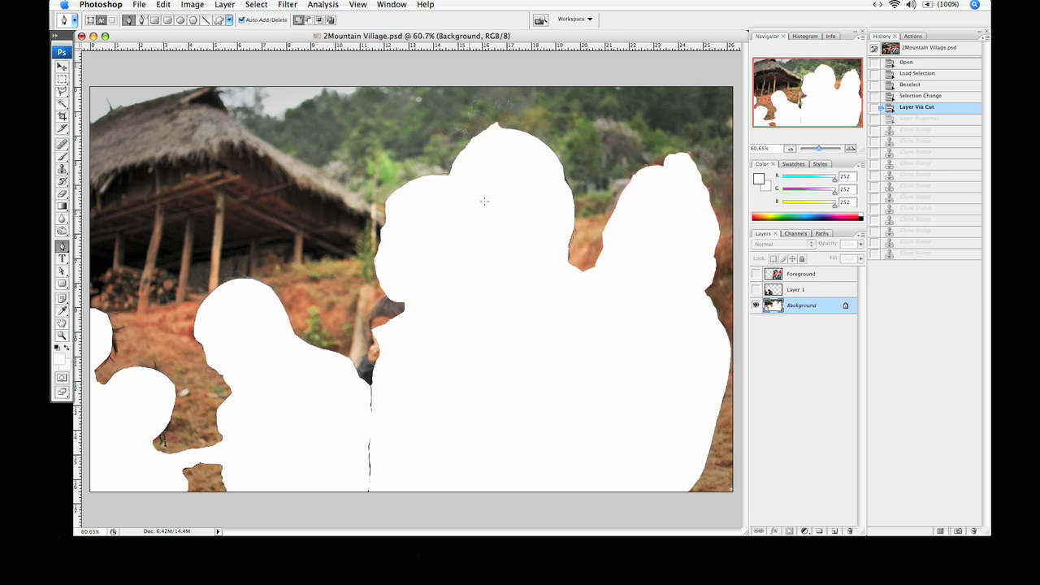
# Clone the hillside foliage over the upper right edge of the gap left by the taller girl's head on the Background layer
pyautogui.press('s')
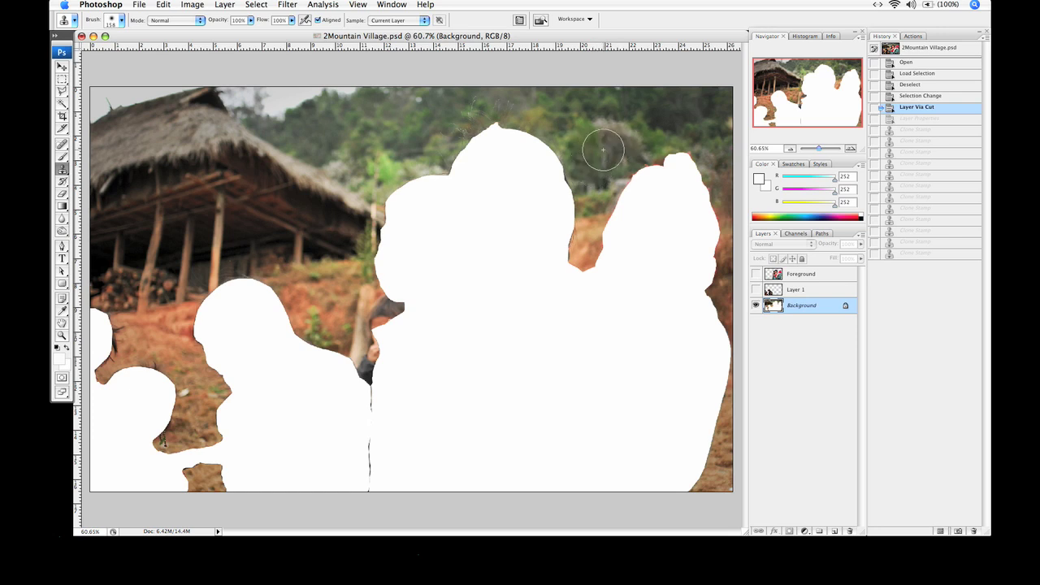
pyautogui.moveTo(602, 149)
pyautogui.mouseDown()
pyautogui.moveTo(601, 207)
pyautogui.moveTo(597, 156)
pyautogui.mouseUp()
pyautogui.keyDown('alt'); pyautogui.click(597, 156); pyautogui.keyUp('alt')
pyautogui.moveTo(561, 176); pyautogui.dragTo(522, 134)
pyautogui.click(522, 135)
pyautogui.click(523, 132)
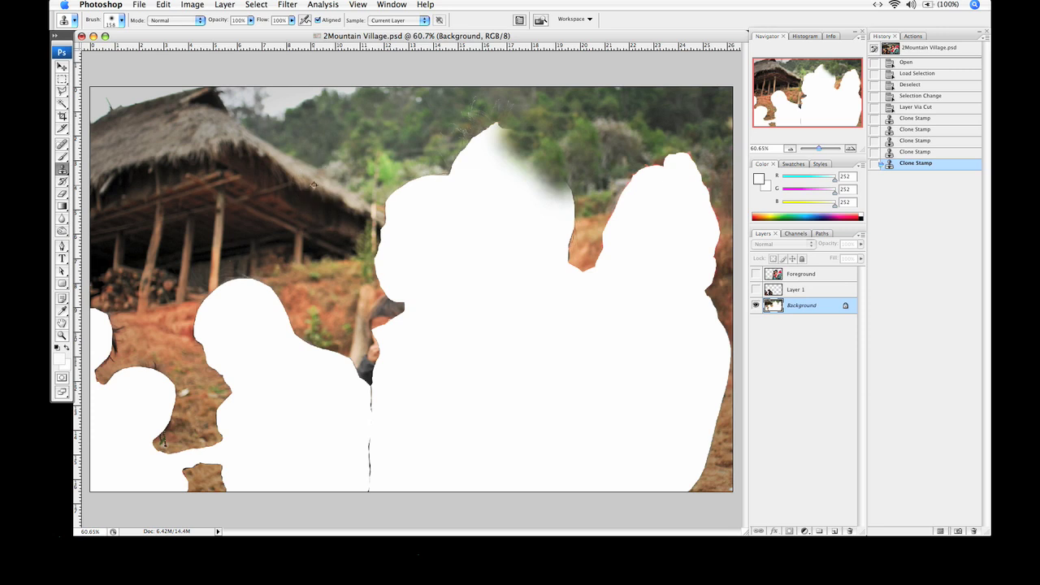
# Clone the hut's roof edge and the adjacent hillside and foliage into the left border of the gap left by the taller children
pyautogui.moveTo(355, 203); pyautogui.dragTo(414, 223)
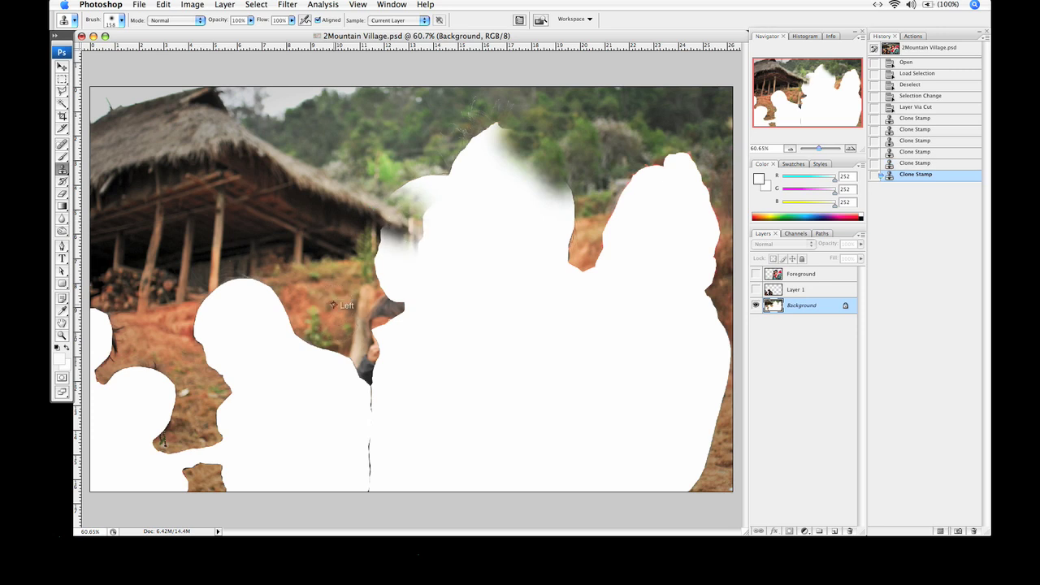
pyautogui.moveTo(358, 307)
pyautogui.mouseDown()
pyautogui.moveTo(375, 266)
pyautogui.moveTo(381, 326)
pyautogui.moveTo(387, 308)
pyautogui.moveTo(379, 319)
pyautogui.moveTo(334, 309)
pyautogui.moveTo(375, 324)
pyautogui.moveTo(385, 307)
pyautogui.moveTo(377, 344)
pyautogui.moveTo(344, 294)
pyautogui.moveTo(392, 356)
pyautogui.moveTo(375, 370)
pyautogui.moveTo(371, 350)
pyautogui.moveTo(393, 339)
pyautogui.moveTo(378, 361)
pyautogui.mouseUp()
pyautogui.click(346, 295)
pyautogui.click(393, 357)
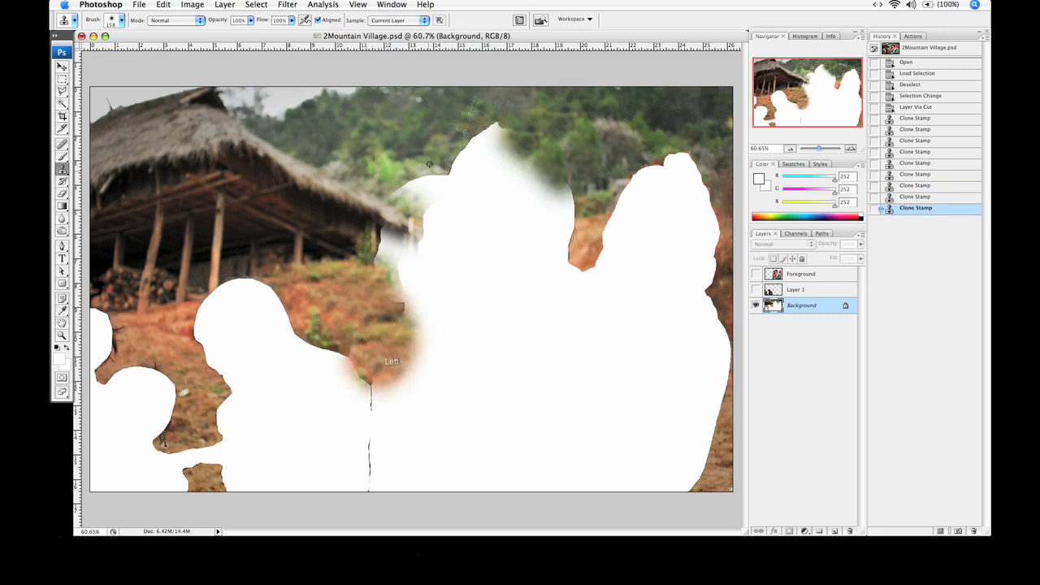
pyautogui.keyDown('alt'); pyautogui.click(429, 131); pyautogui.keyUp('alt')
pyautogui.moveTo(429, 171); pyautogui.dragTo(409, 186)
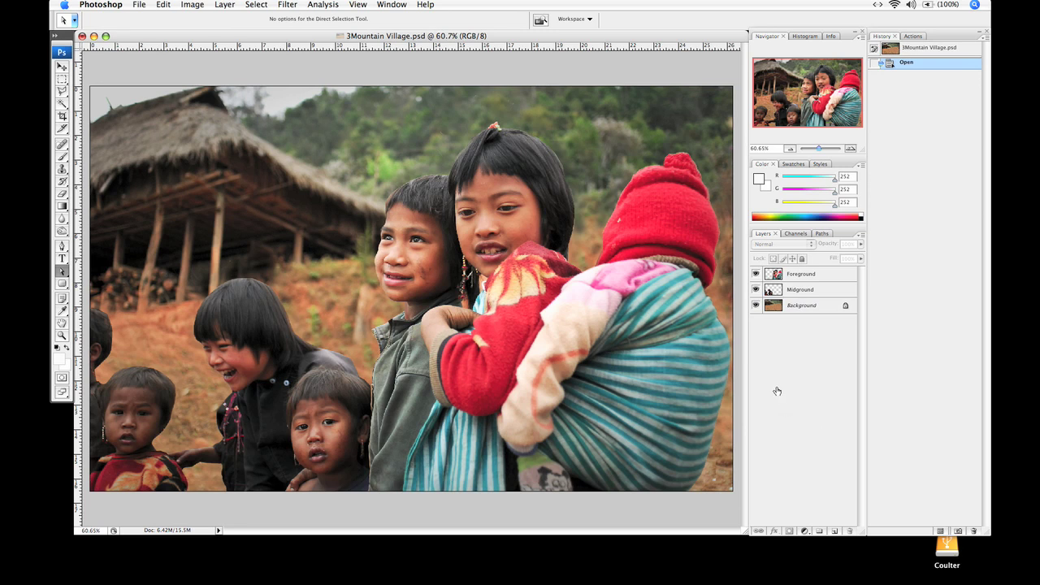
# Toggle the visibility of the Midground and Foreground layers to inspect the completed background and each cut-out, leaving all layers shown
pyautogui.click(755, 289)
pyautogui.click(756, 275)
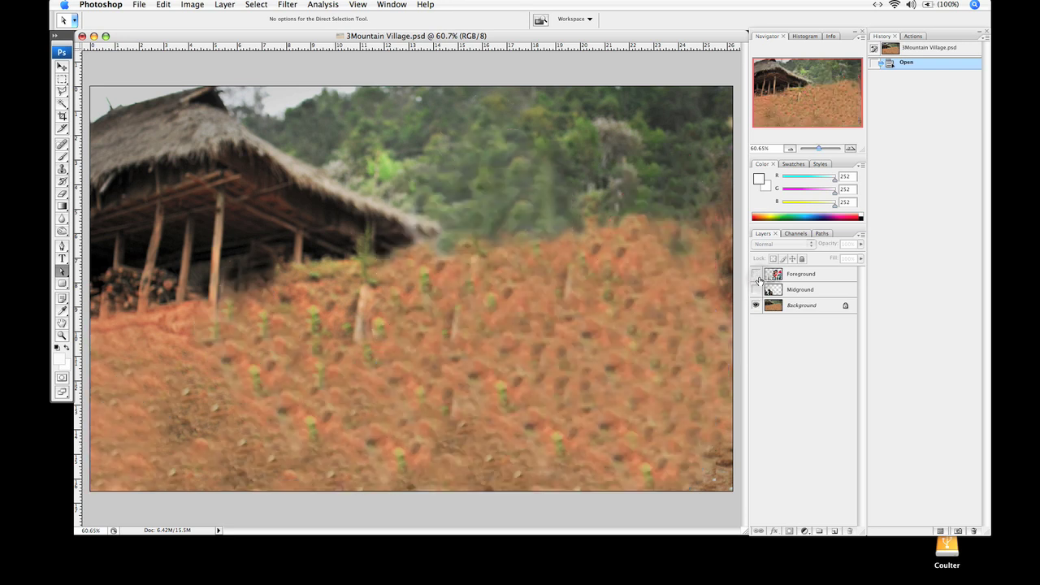
pyautogui.click(757, 275)
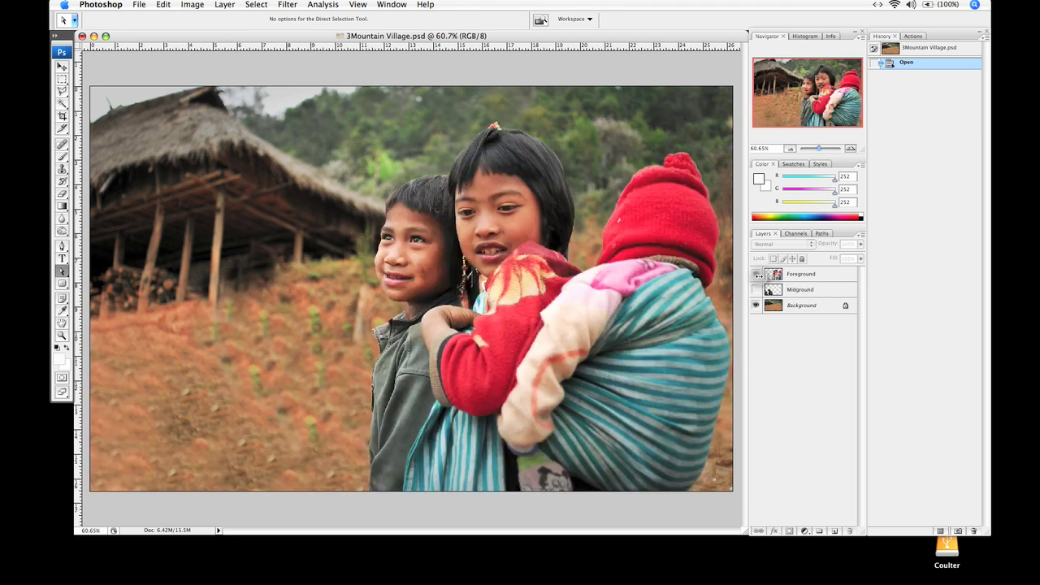
pyautogui.click(757, 290)
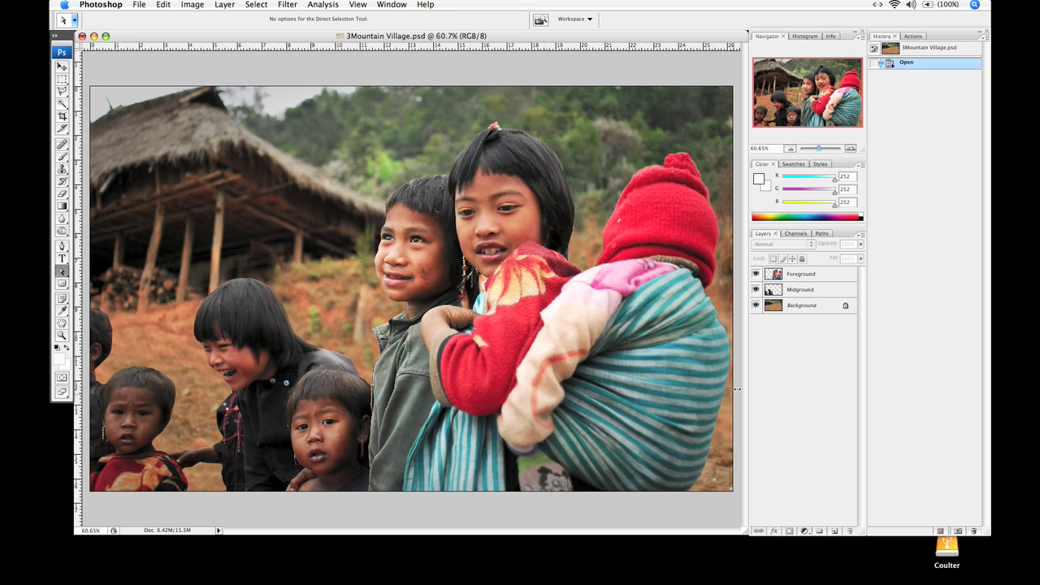
pyautogui.click(756, 289)
pyautogui.click(755, 274)
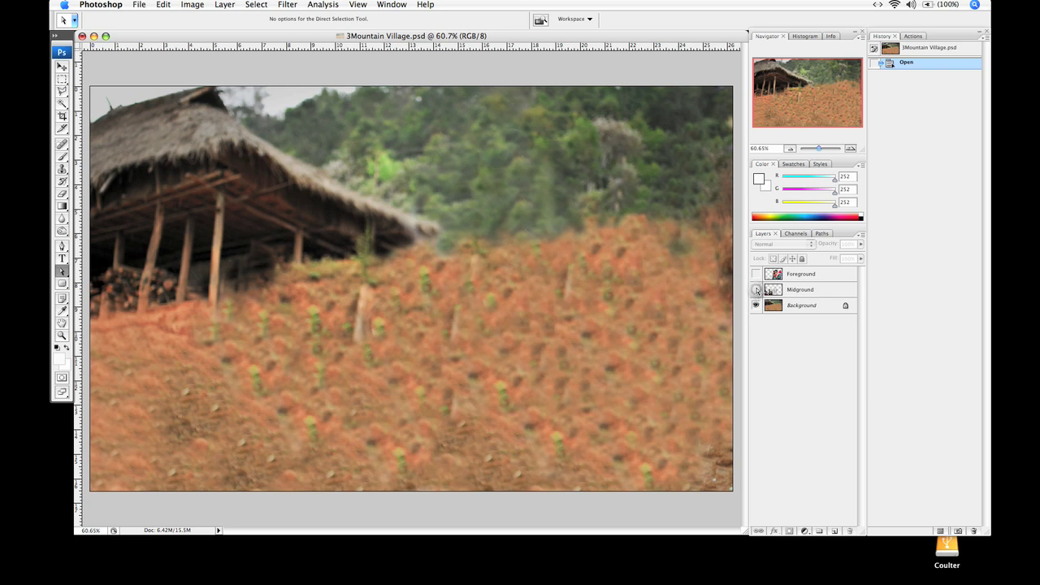
pyautogui.click(755, 289)
pyautogui.click(756, 274)
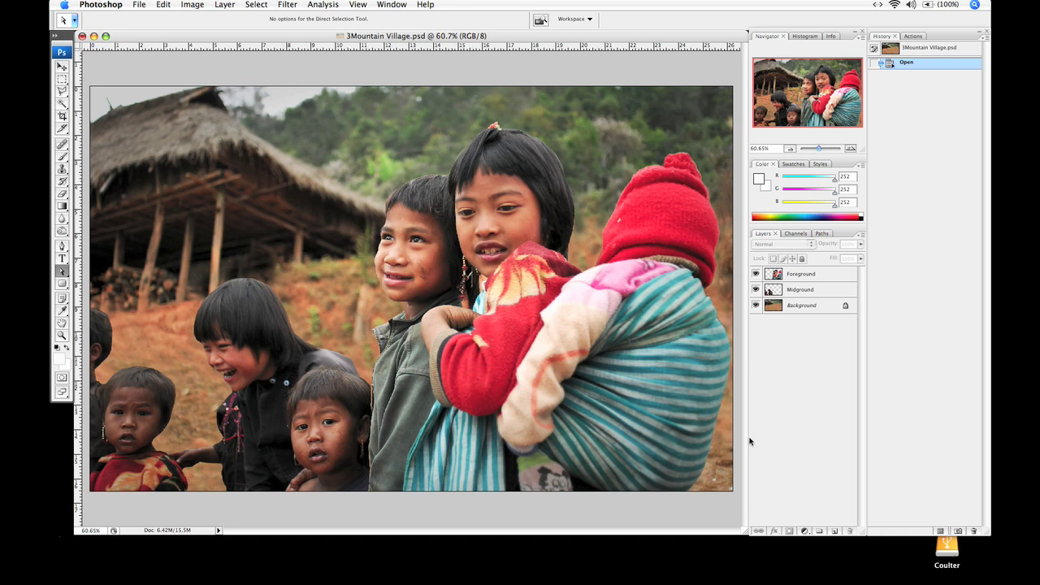
pyautogui.click(787, 410)
# Save a copy of the layered image to the Desktop as MotionDemo.psd in Photoshop format with layers kept
pyautogui.click(139, 4)
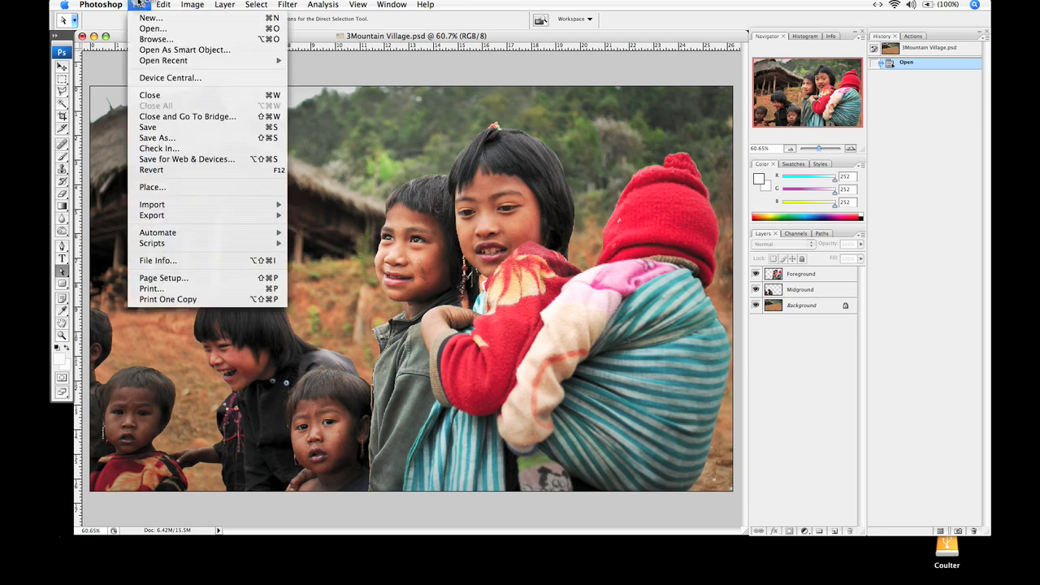
pyautogui.click(161, 137)
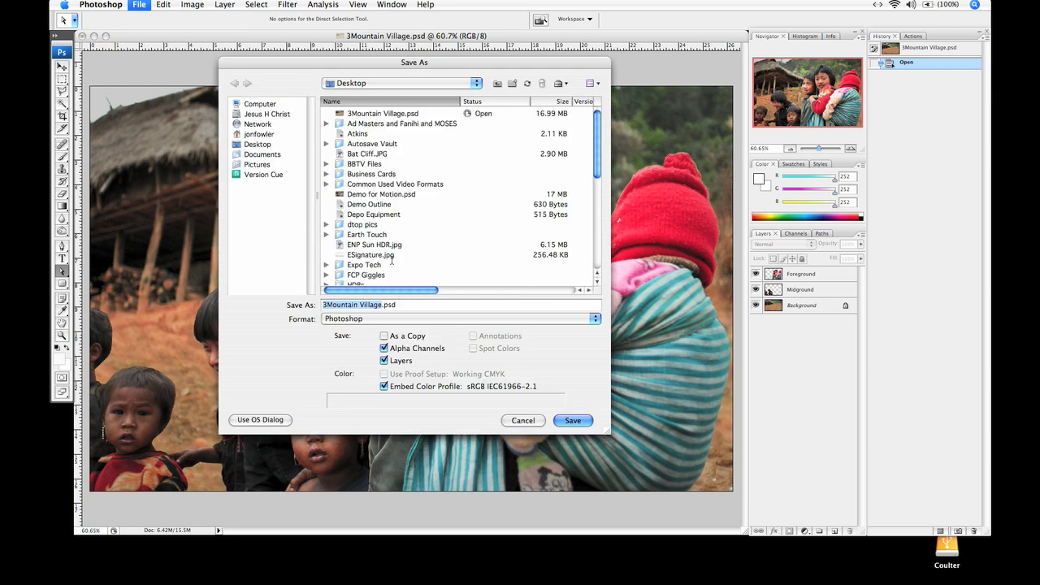
pyautogui.click(370, 306)
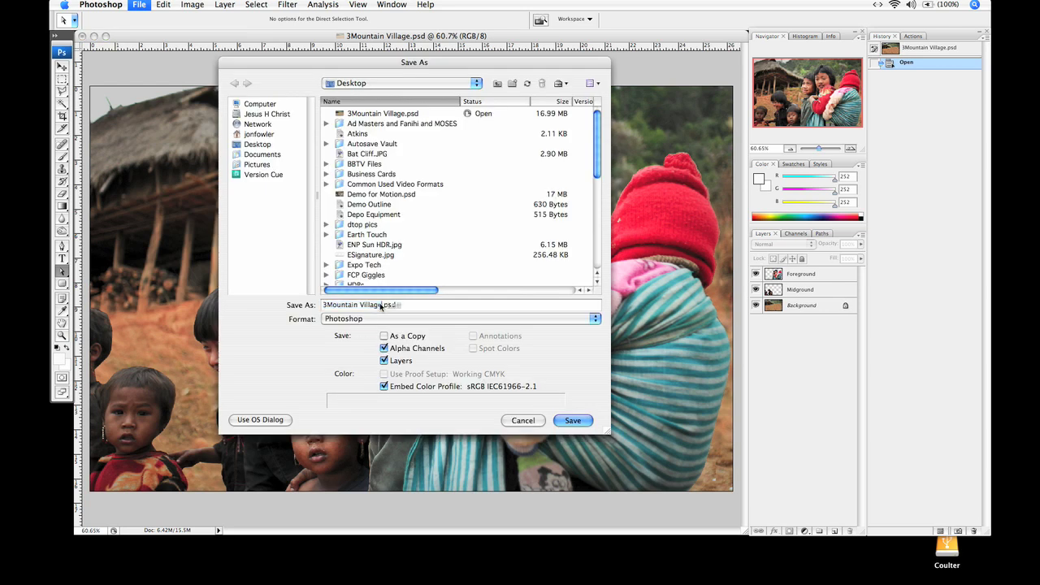
pyautogui.moveTo(370, 306); pyautogui.dragTo(297, 307)
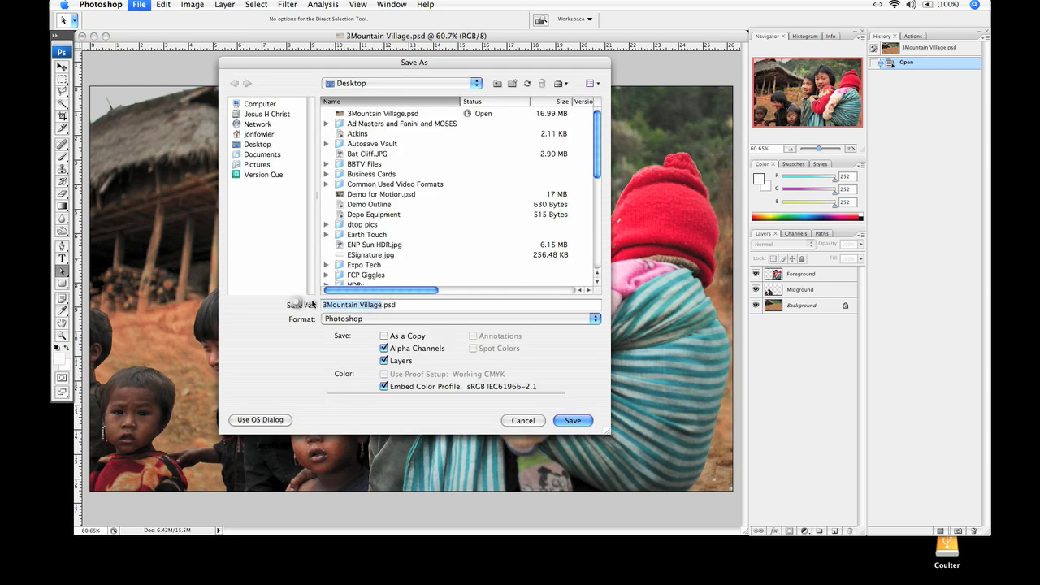
pyautogui.write('Mo')
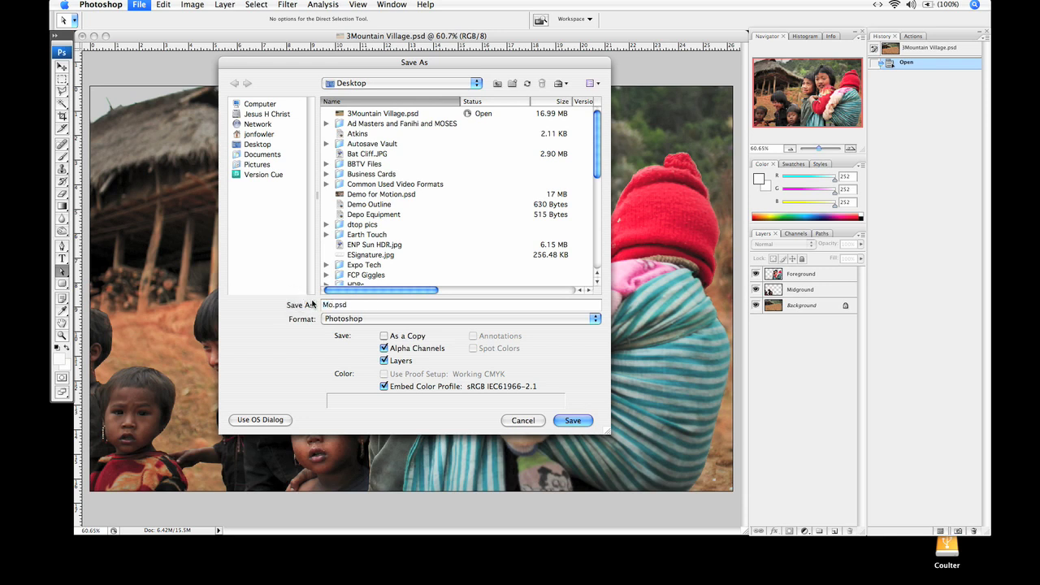
pyautogui.write('tionDemo')
pyautogui.click(356, 322)
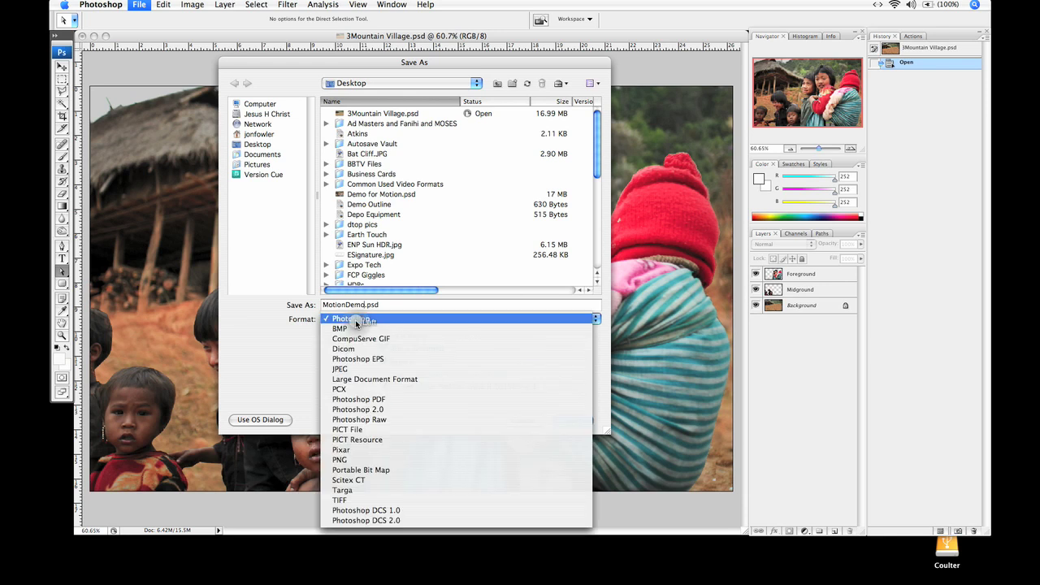
pyautogui.click(356, 324)
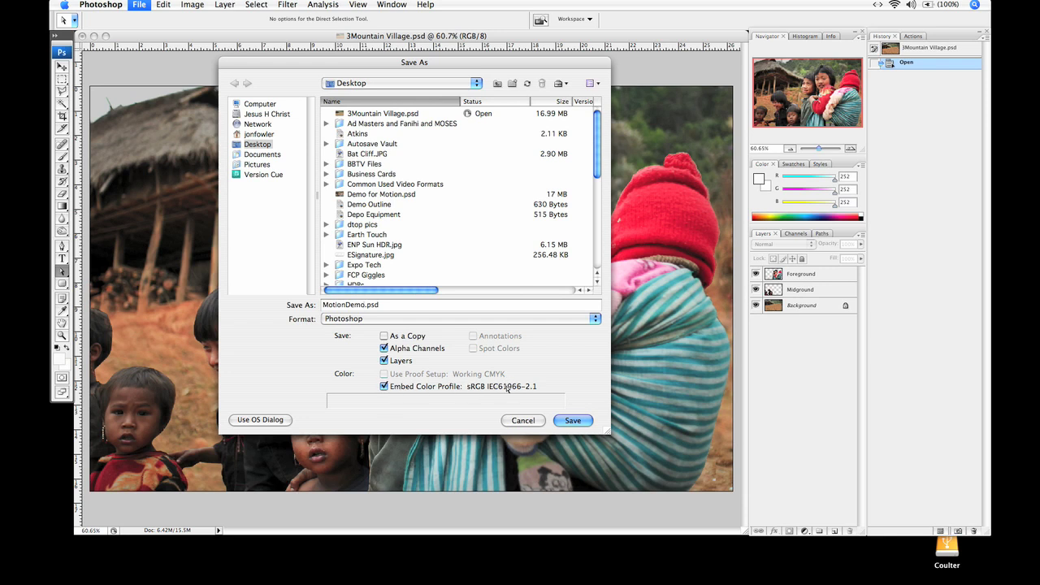
pyautogui.click(573, 420)
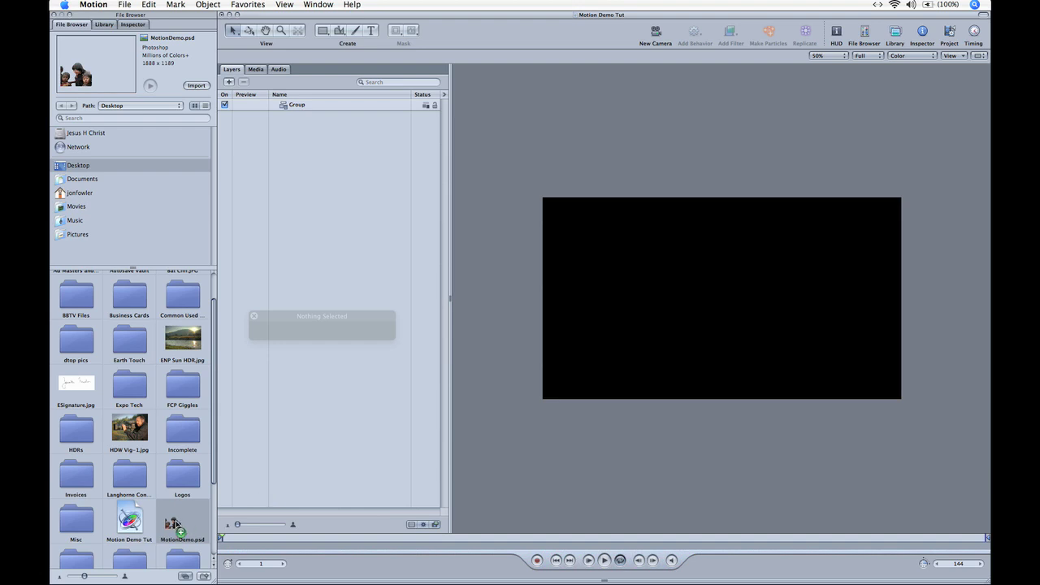
# Switch to Motion and import MotionDemo.psd from the Desktop onto the canvas with its layers kept separate
pyautogui.moveTo(179, 524); pyautogui.dragTo(762, 281)
pyautogui.moveTo(741, 255); pyautogui.dragTo(733, 322)
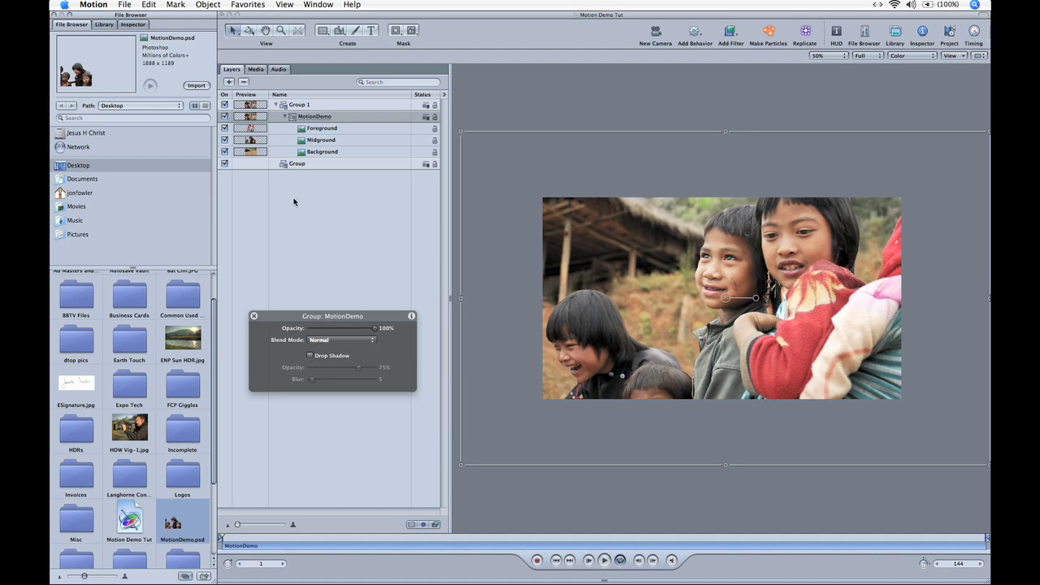
# Turn the imported Background, Midground and Foreground layers off and on again to check their separation, and clear the selection
pyautogui.click(224, 152)
pyautogui.click(225, 139)
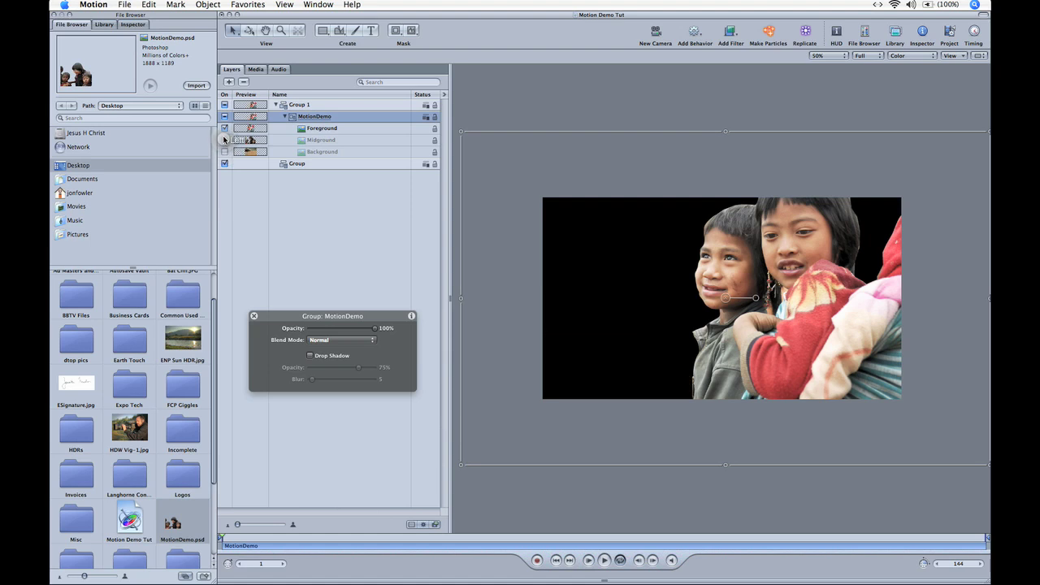
pyautogui.click(224, 128)
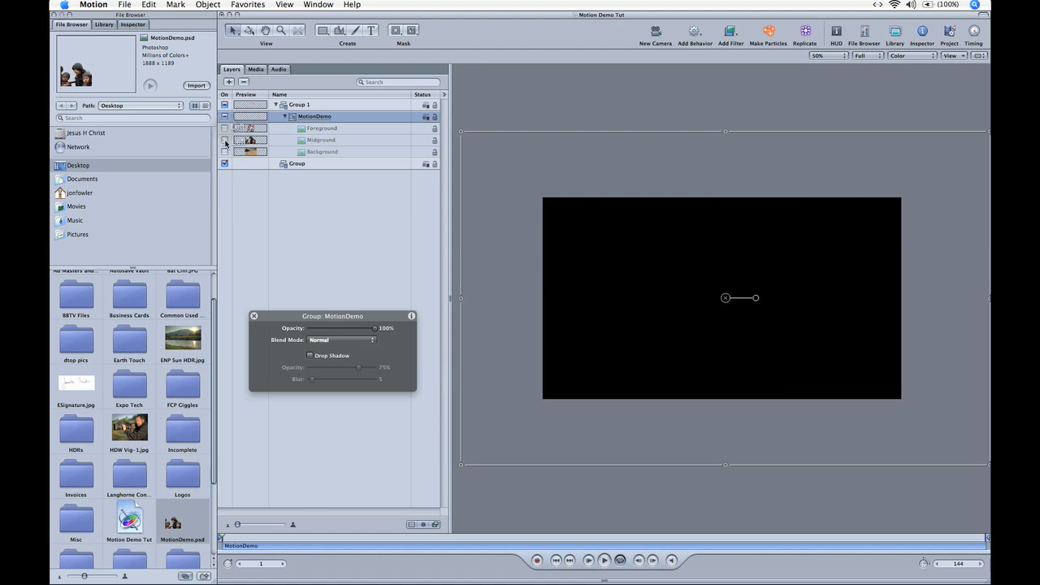
pyautogui.click(225, 140)
pyautogui.click(224, 128)
pyautogui.click(225, 152)
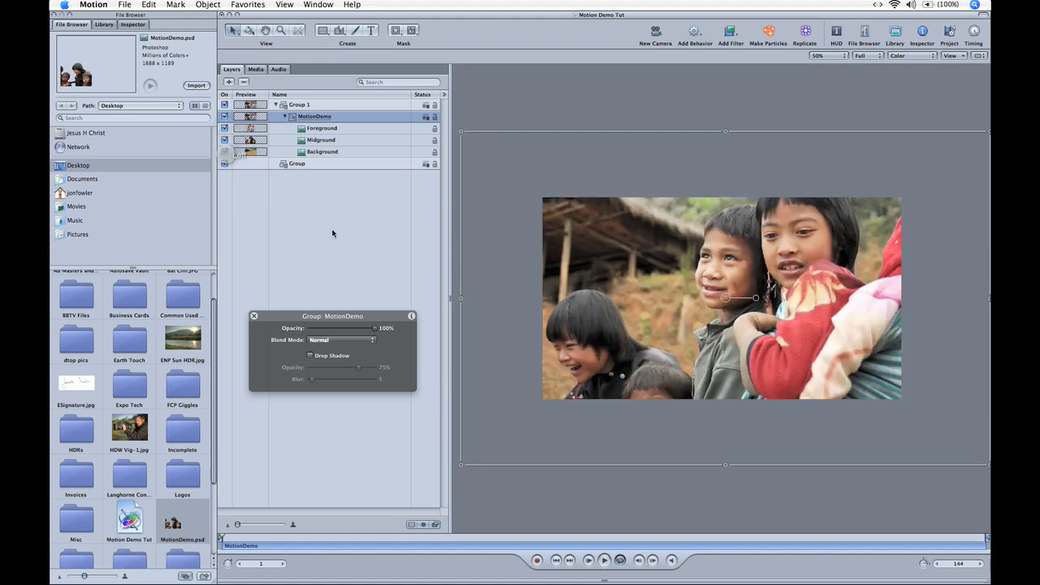
pyautogui.click(331, 228)
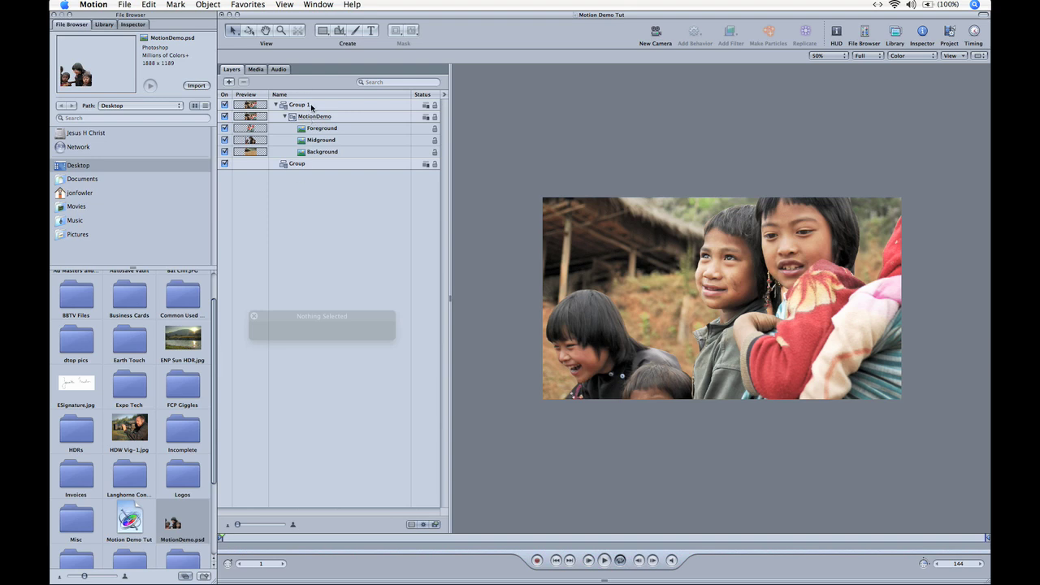
# Move the MotionDemo group out of Group 1 to the top level and delete the emptied Group 1
pyautogui.moveTo(316, 121); pyautogui.dragTo(312, 100)
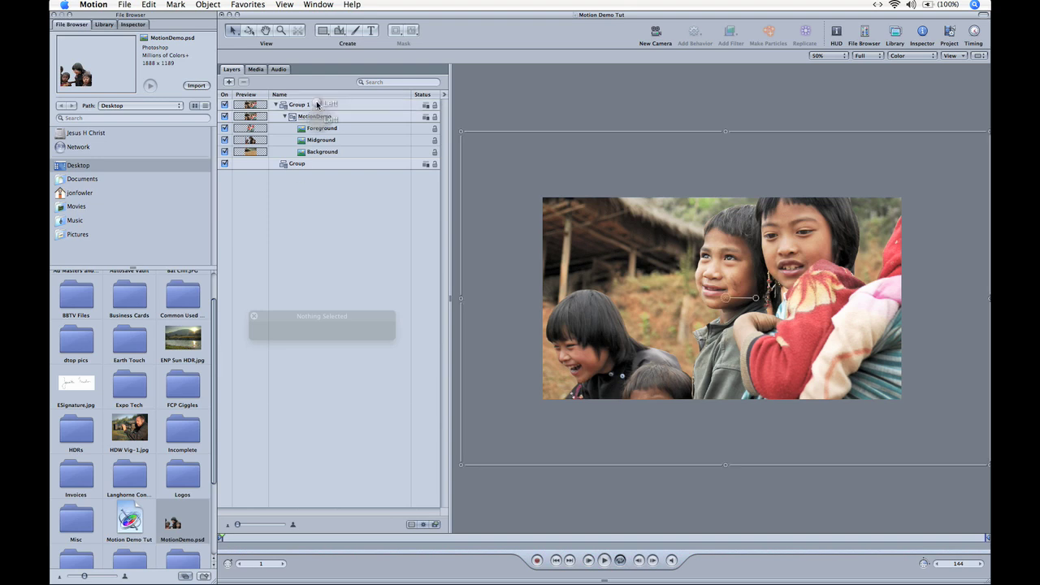
pyautogui.click(325, 152)
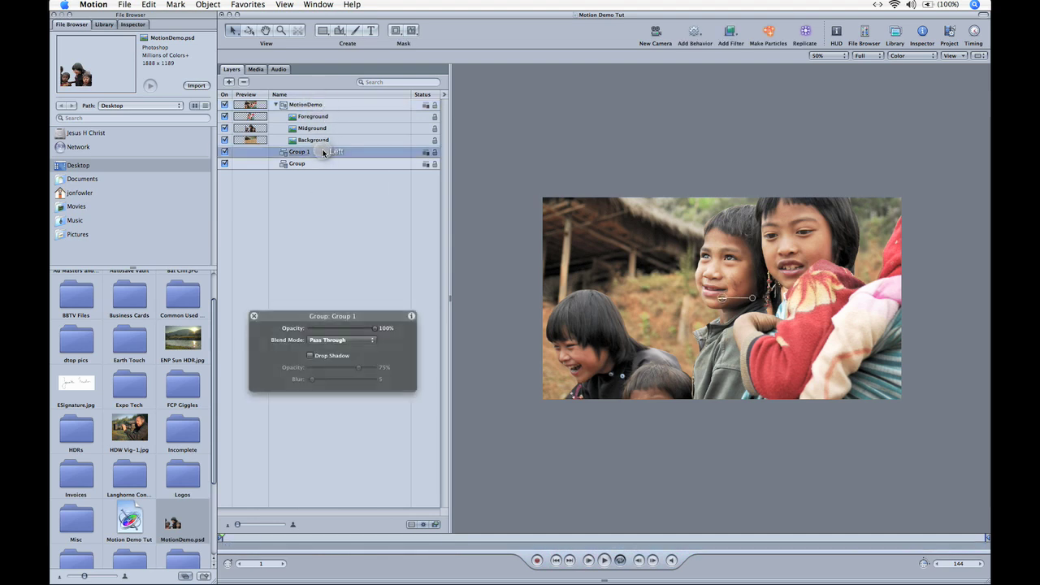
pyautogui.press('Delete')
pyautogui.moveTo(325, 152); pyautogui.dragTo(331, 202)
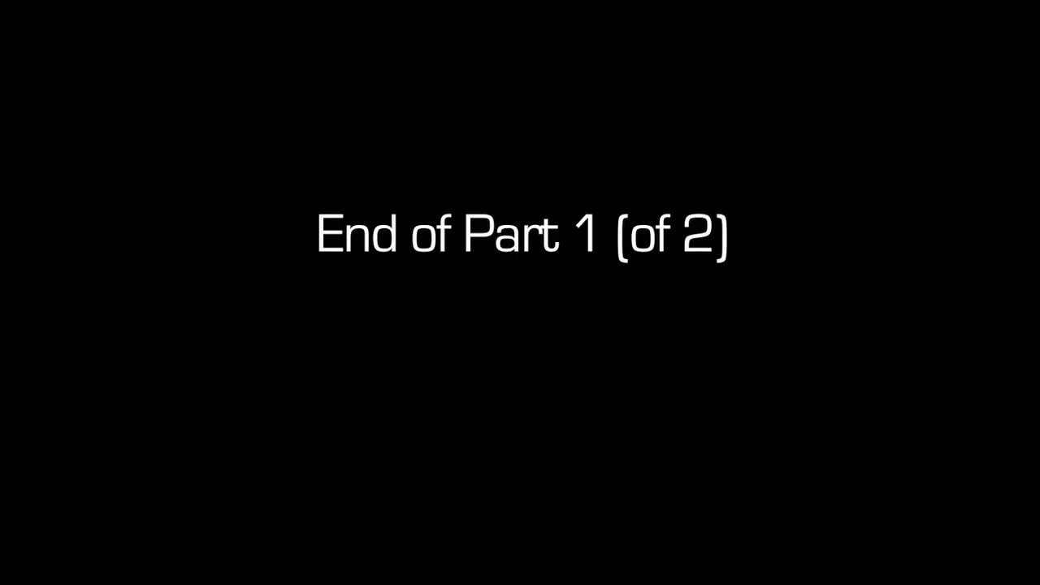